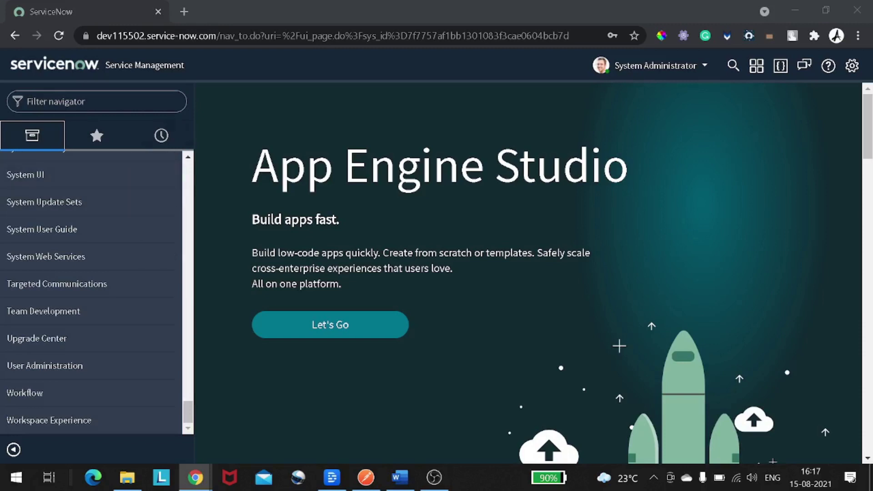
Step: Enter problem.LIST in the navigator filter to bring up the full Problems list
type("pr")
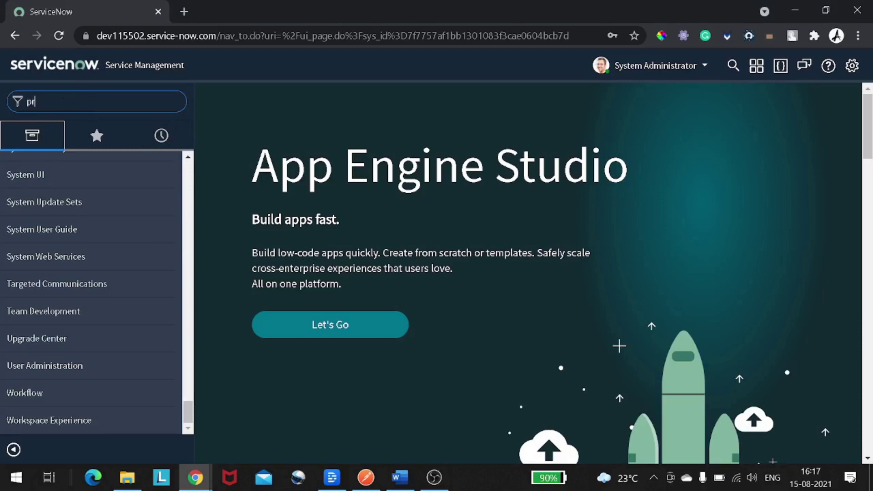
type("oblem")
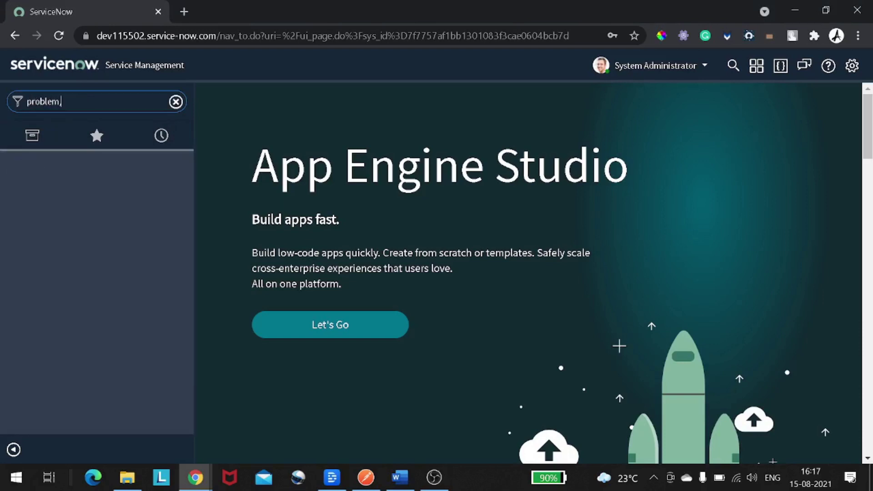
type(".LIST")
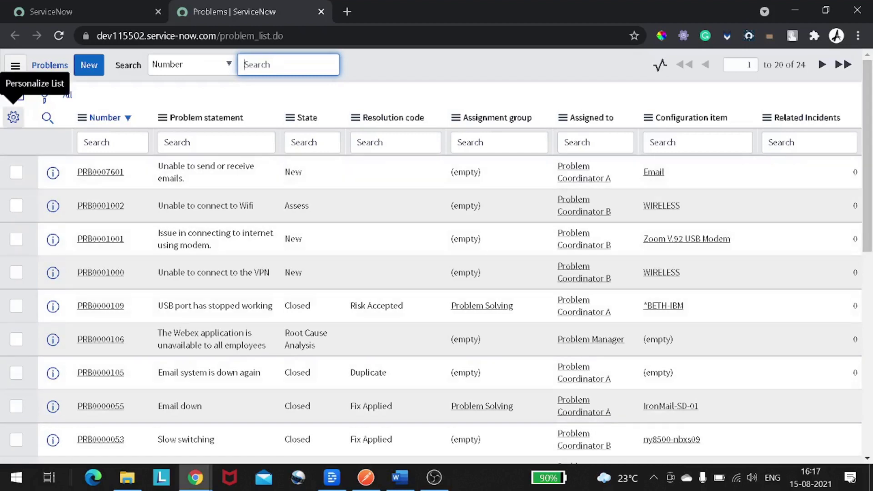
left_click(13, 117)
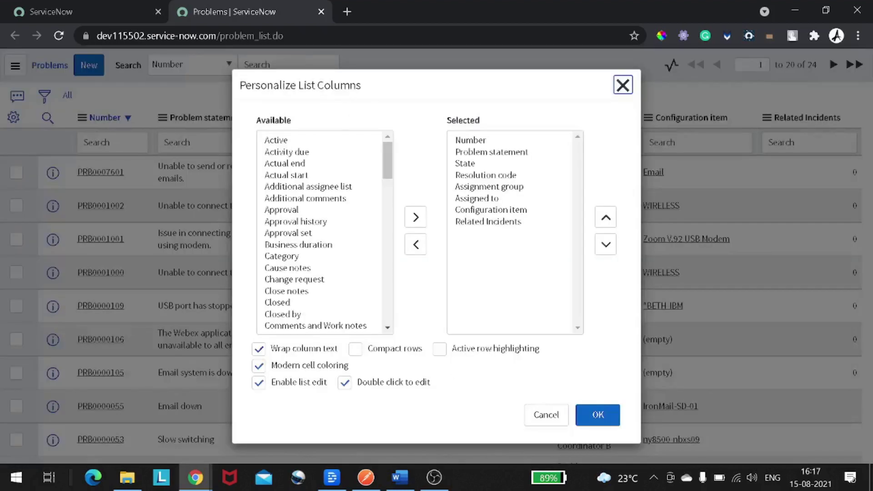
scroll(325, 232, "down", 4)
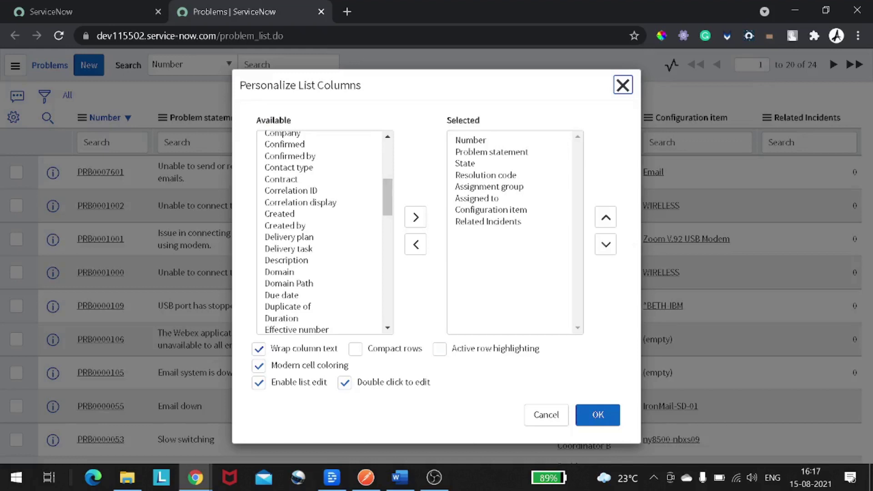
scroll(322, 232, "down", 8)
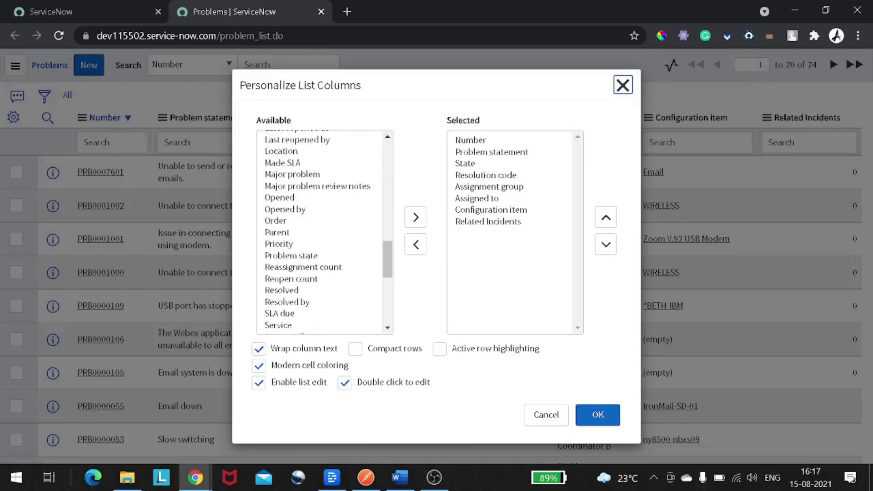
scroll(323, 232, "down", 3)
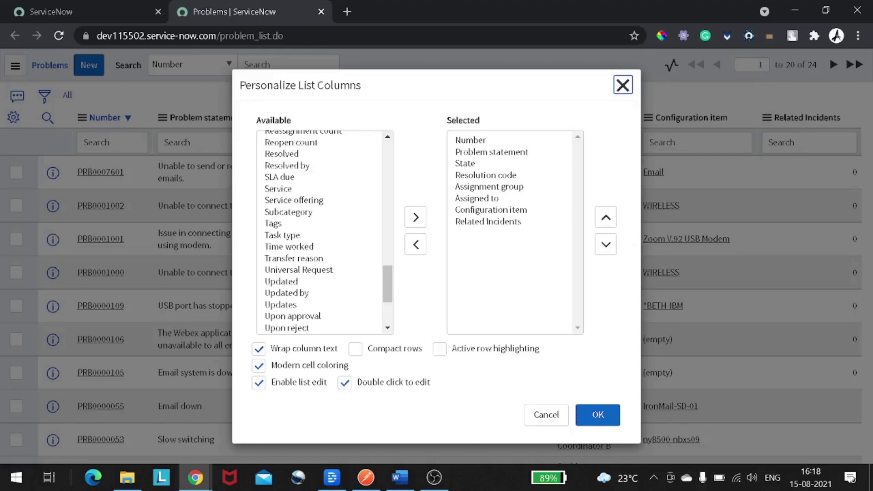
left_click(622, 84)
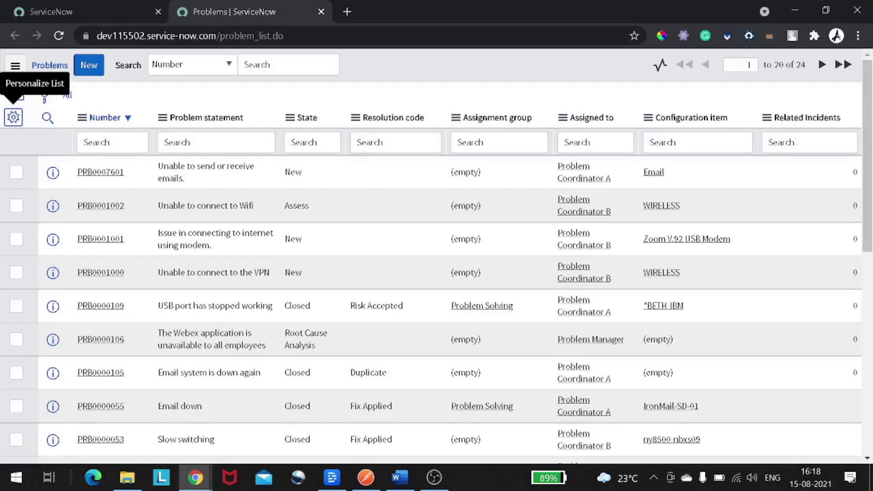
Step: From the home tab, open System UI > Lists in a new tab and switch to it
key("ctrl+shift+Tab")
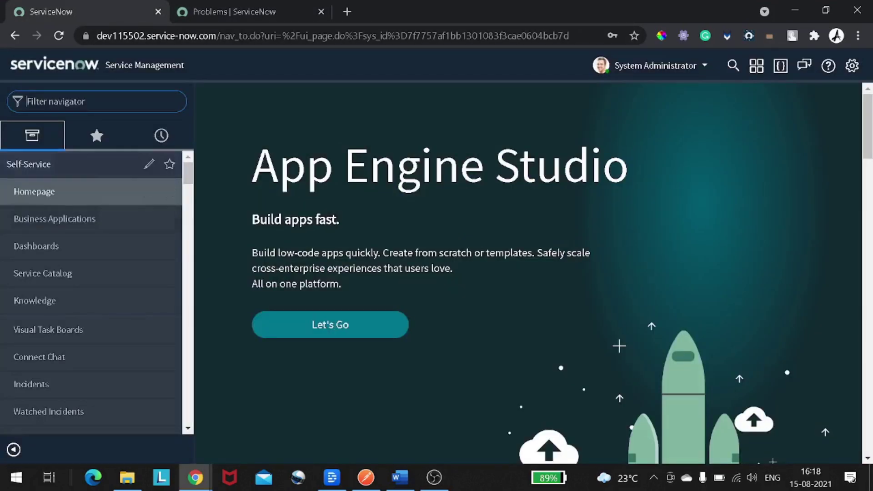
type("sys")
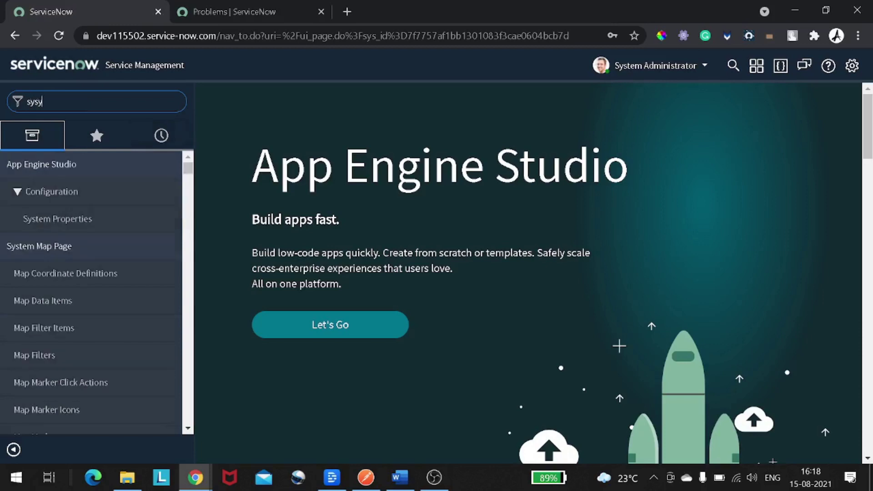
type("tem")
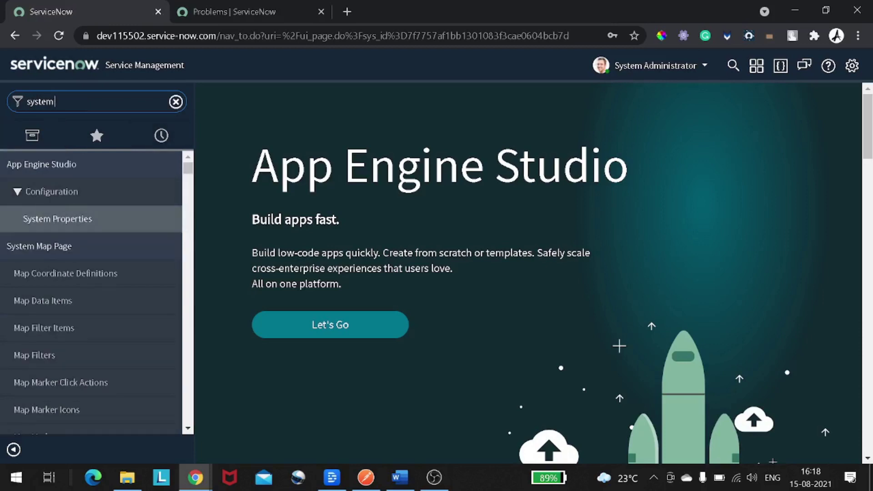
type(" ui")
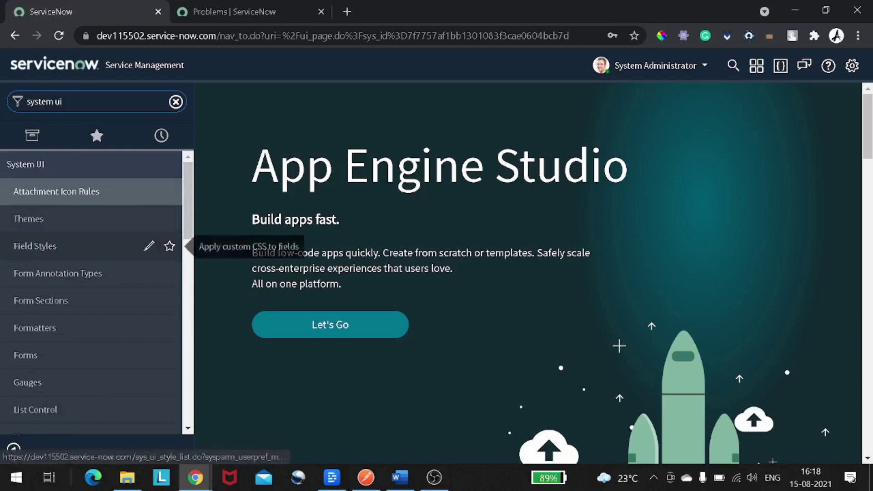
scroll(91, 291, "down", 3)
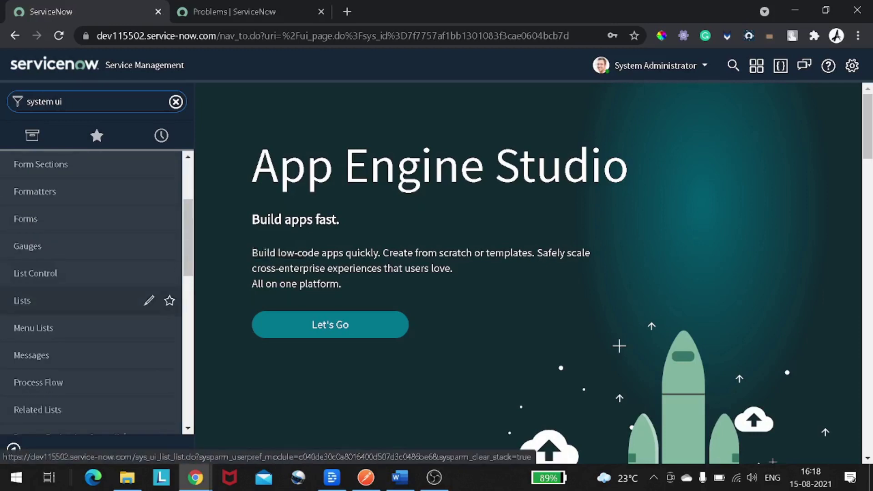
right_click(61, 301)
left_click(91, 316)
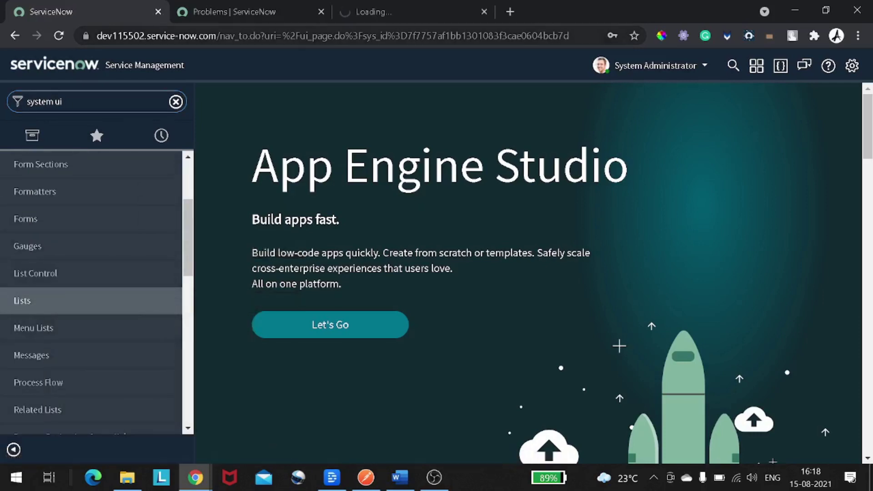
left_click(319, 35)
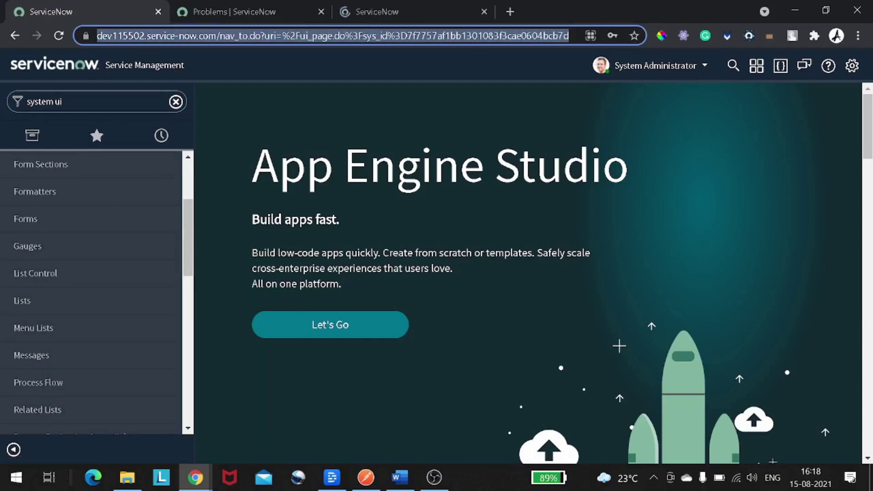
key("ctrl+3")
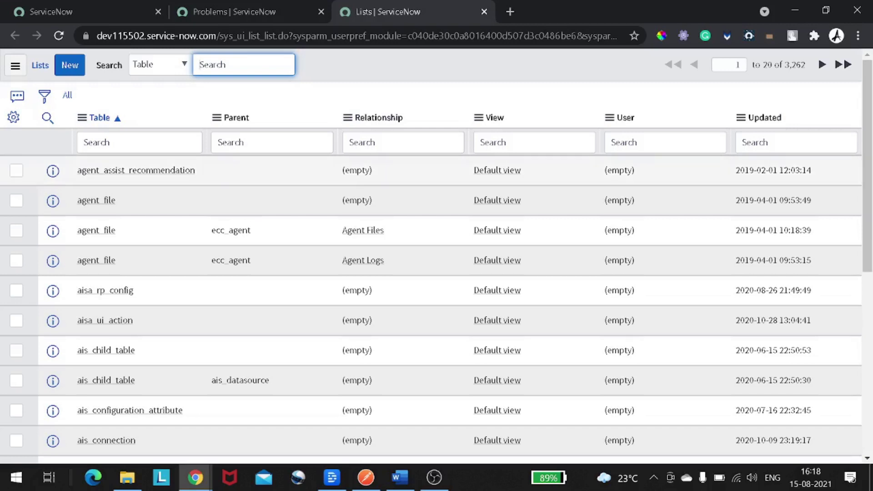
Step: Filter list definitions by table 'problem' and open its Default view definition in a new tab
left_click(139, 143)
type("problem")
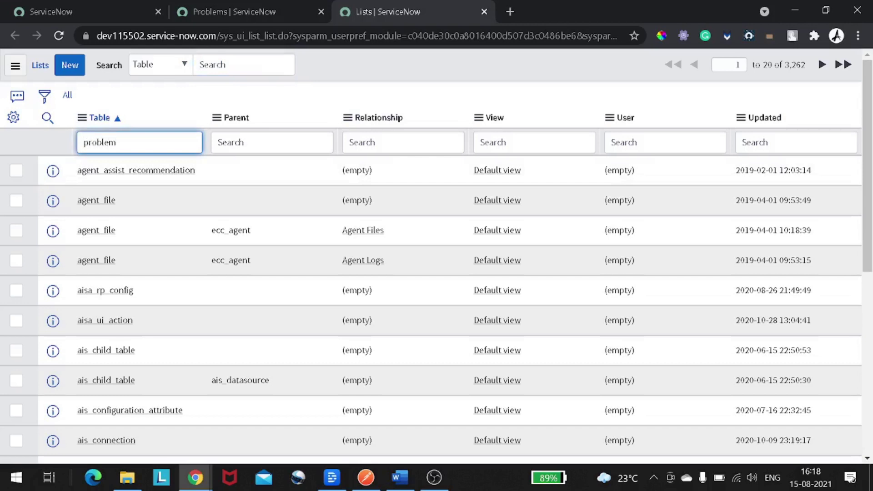
key("Return")
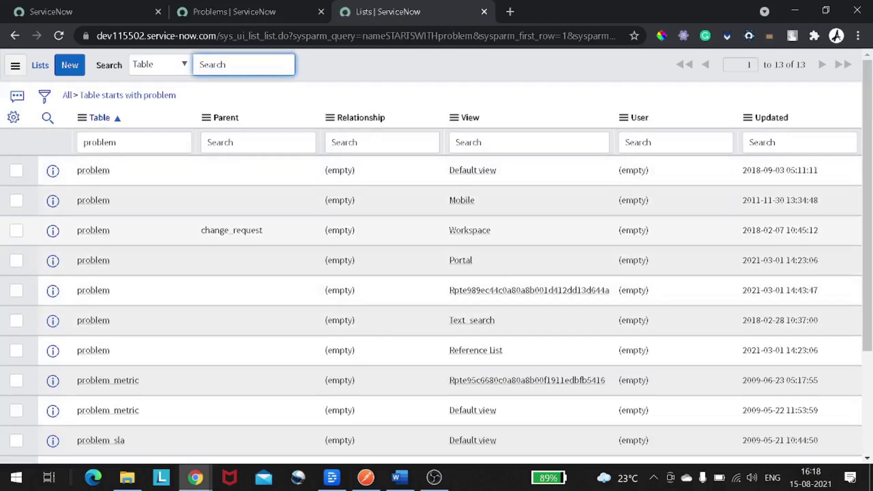
scroll(436, 273, "down", 3)
scroll(436, 273, "up", 3)
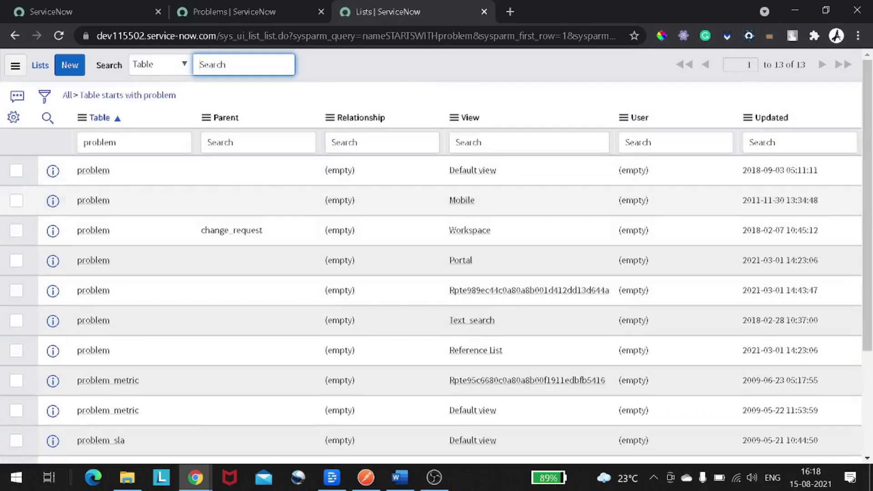
right_click(53, 174)
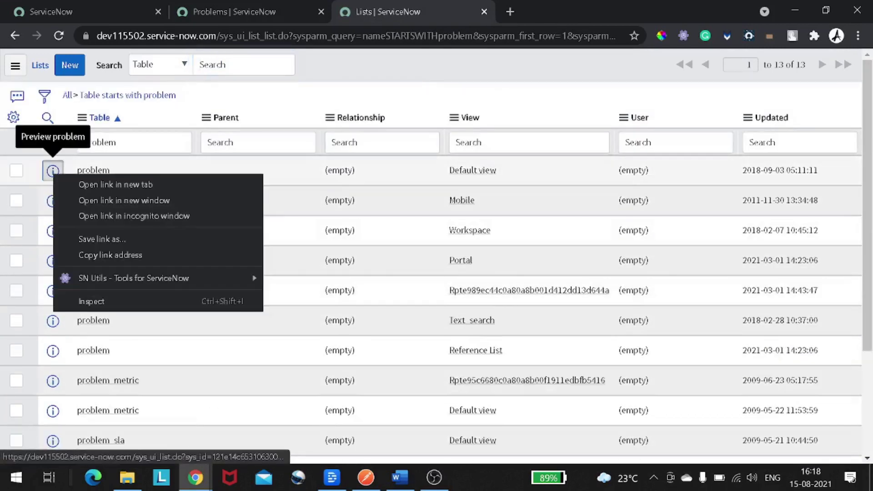
left_click(115, 184)
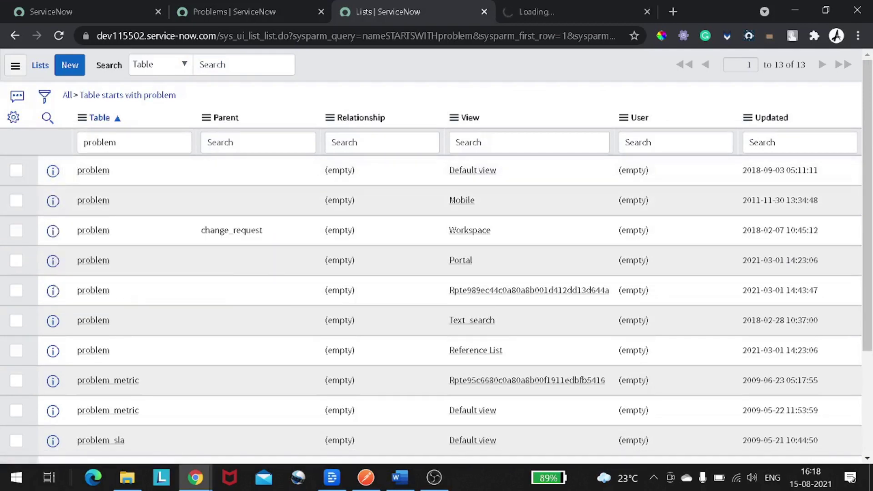
key("ctrl+Tab")
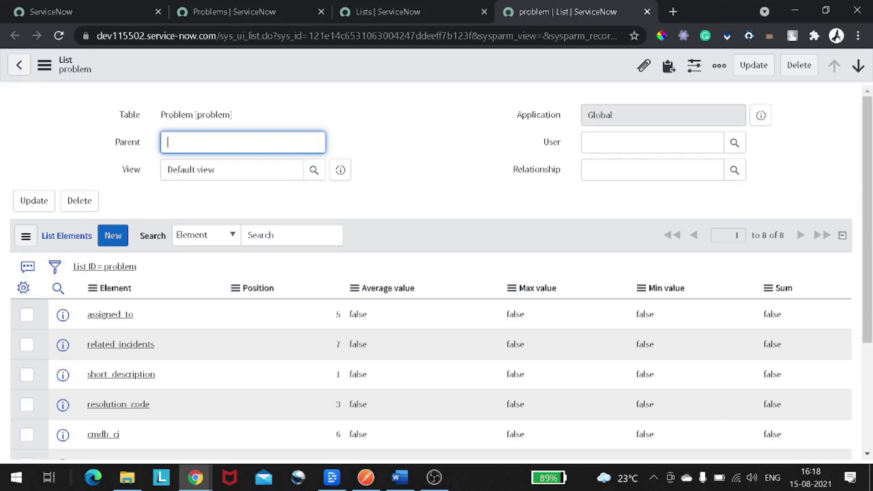
Step: Create a list element with Element sys_id and Position 5, and submit it
left_click(112, 235)
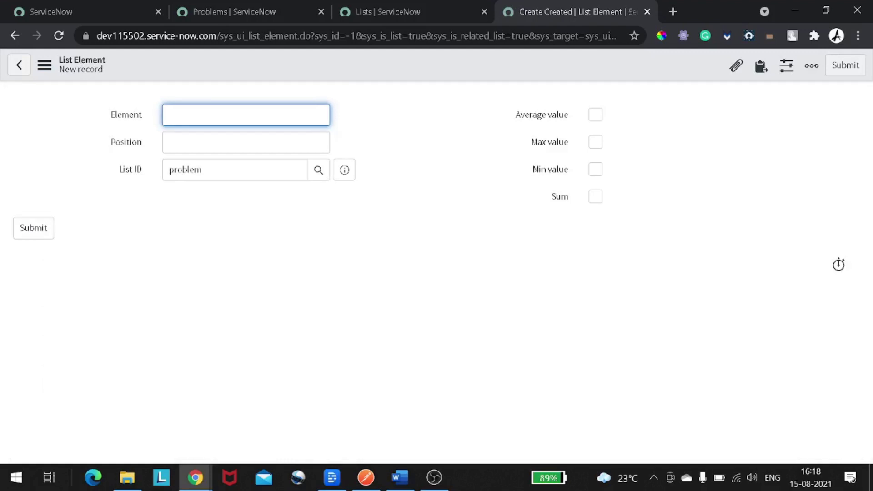
type("sys_id")
left_click(246, 142)
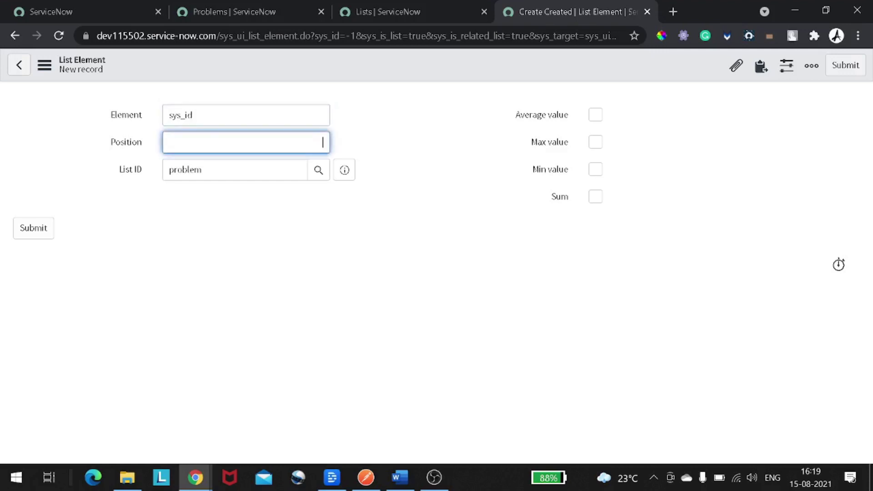
type("5")
left_click(845, 65)
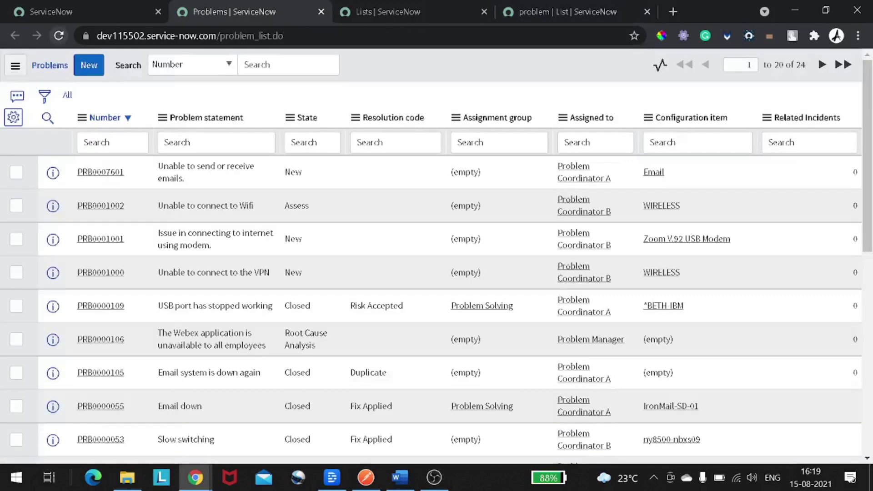
Step: Reload the problem list, then flush the server cache by running cache.do from the navigator
left_click(58, 35)
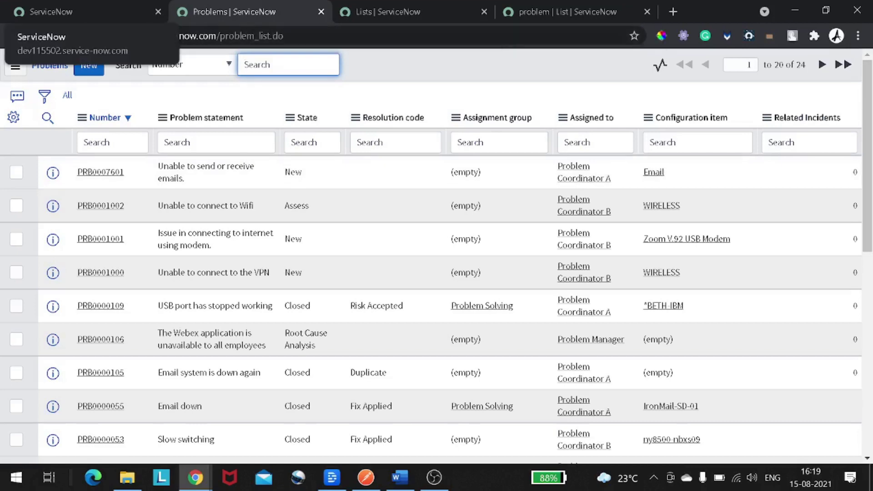
left_click(51, 12)
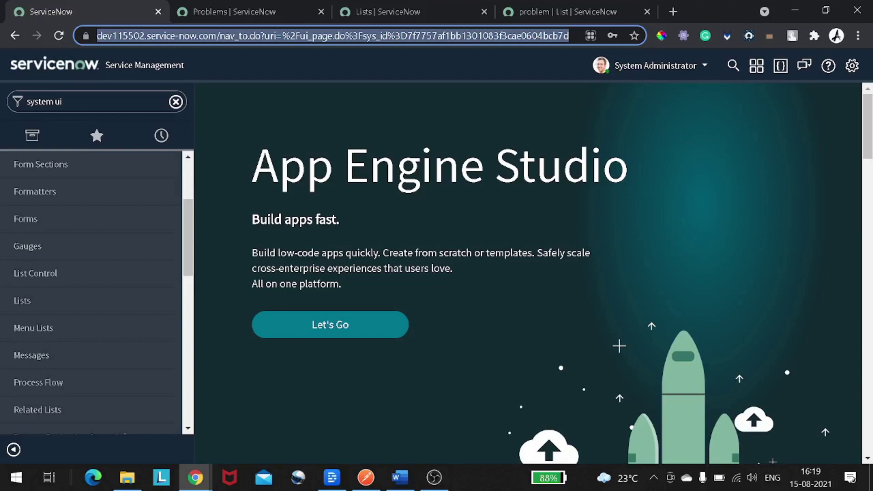
left_click(44, 101)
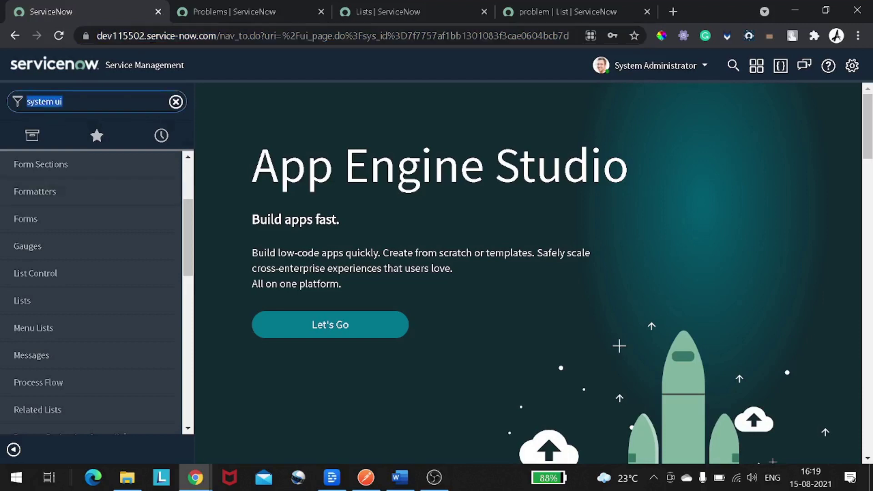
type("ca")
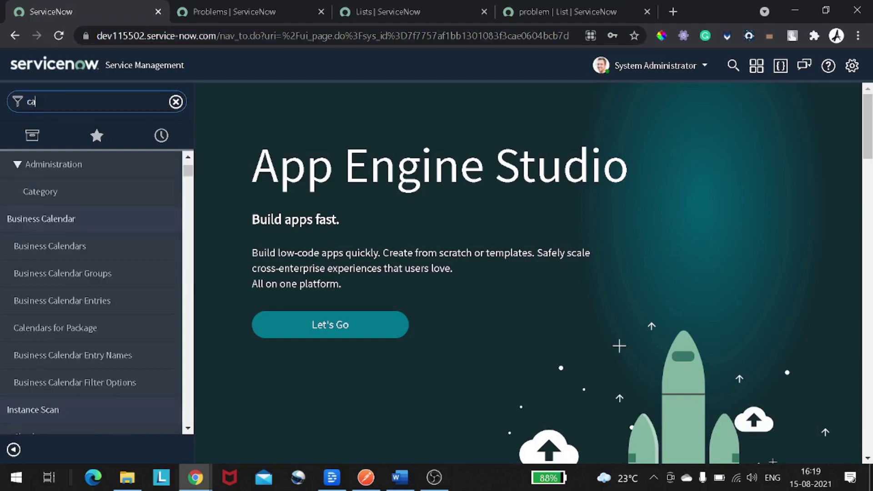
type("che.do")
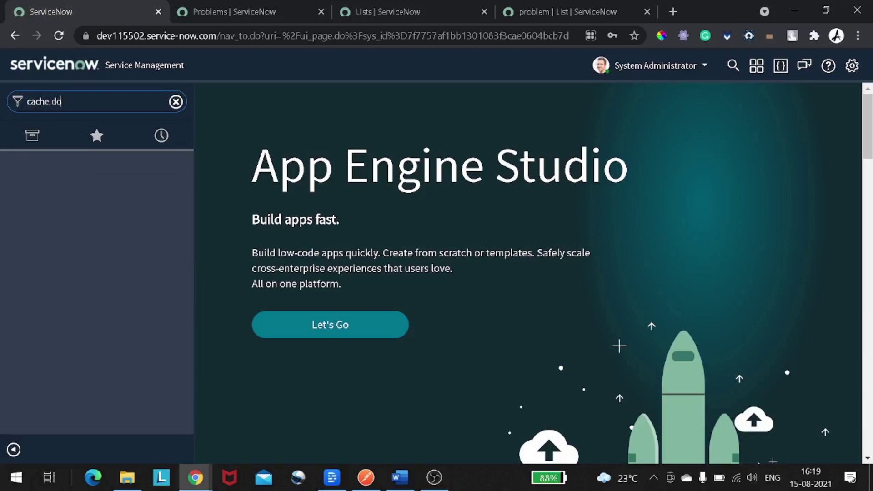
key("Return")
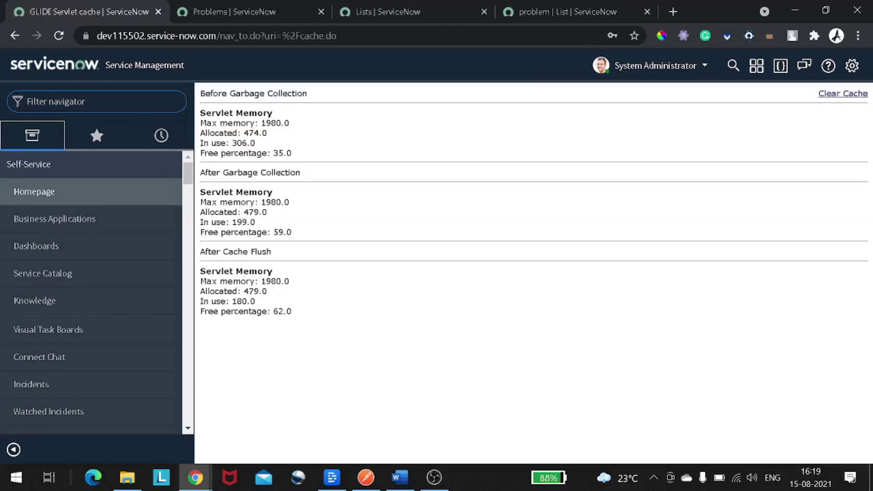
key("ctrl+Tab")
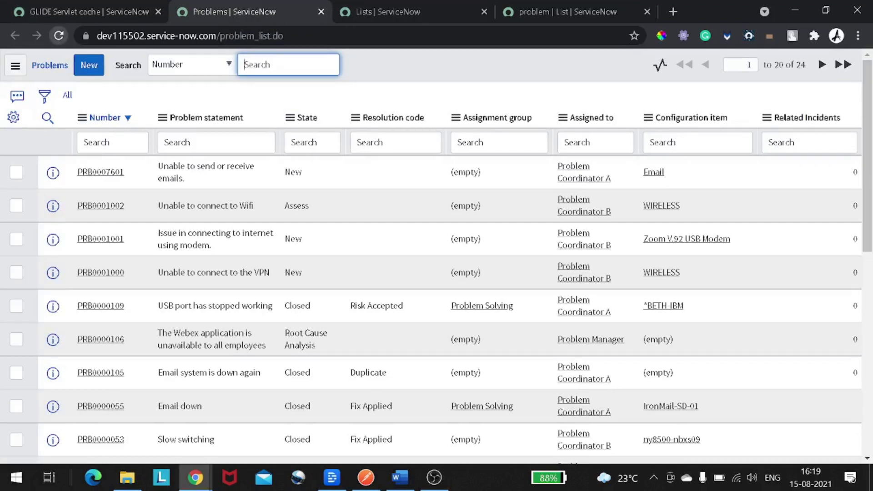
Step: Reload the Problems list to show the Sys ID column, then open PRB0007601 in a new tab
key("F5")
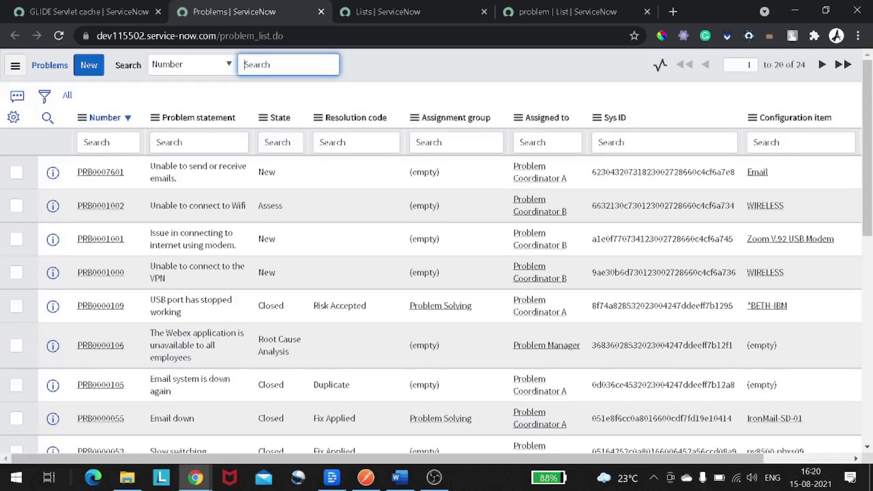
left_click_drag(591, 171, 692, 172)
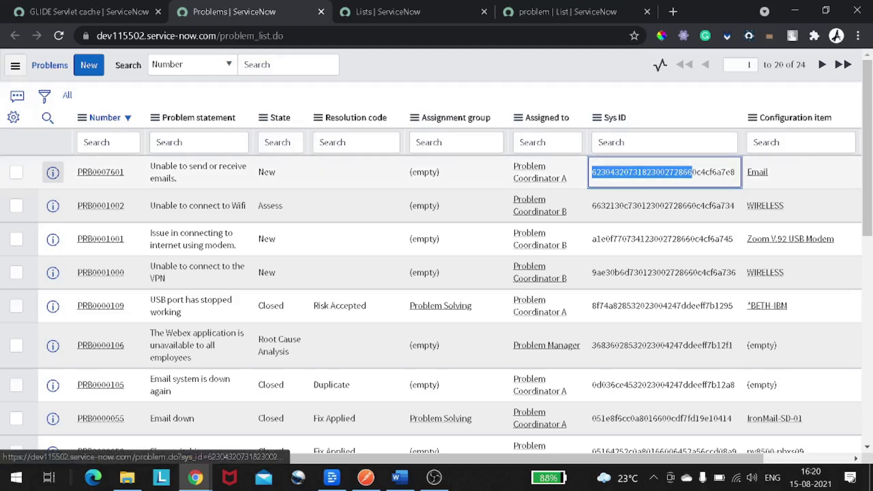
right_click(53, 172)
left_click(91, 173)
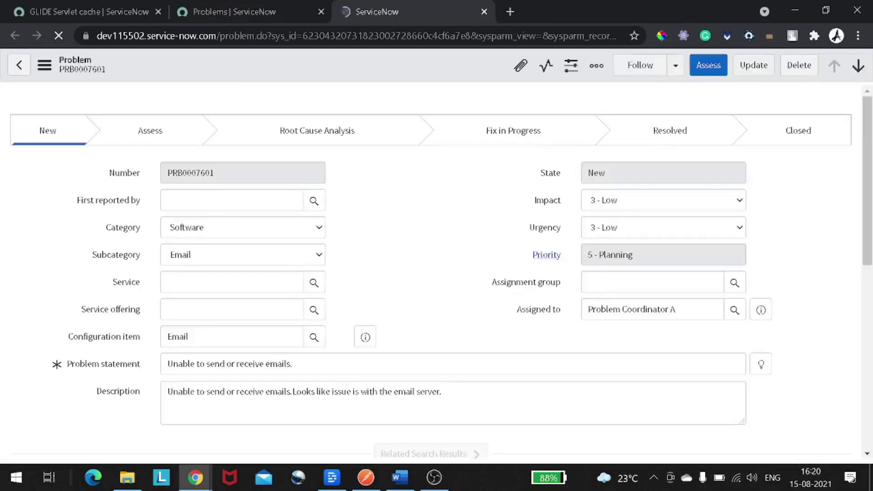
Step: Scroll through the PRB0007601 form sections and back up to review the record
scroll(437, 272, "down", 5)
scroll(436, 273, "down", 7)
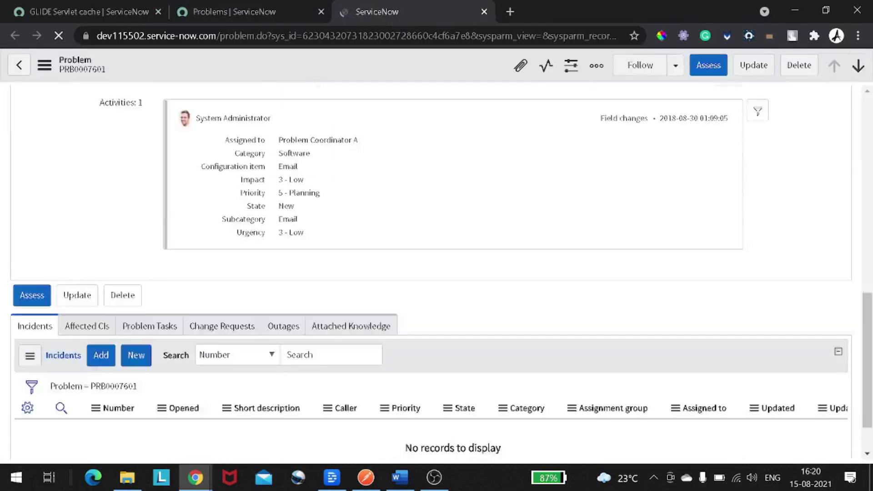
scroll(437, 273, "up", 4)
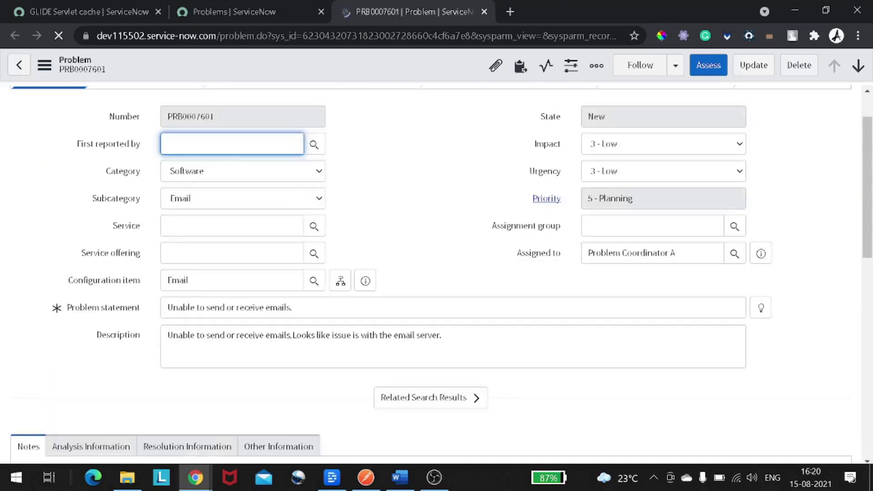
right_click(339, 73)
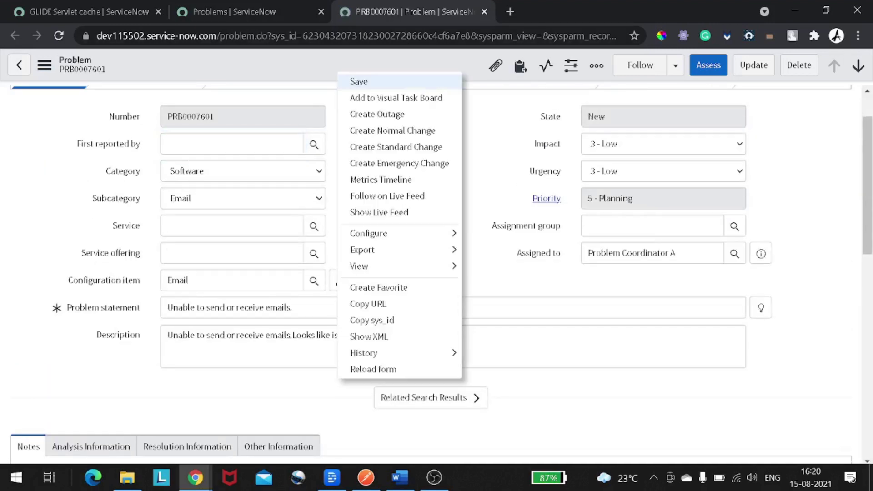
mouse_move(400, 233)
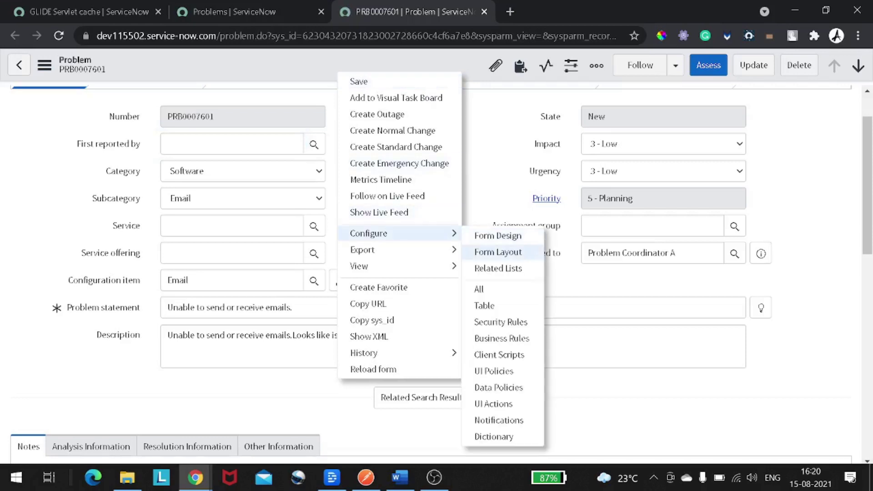
left_click(498, 252)
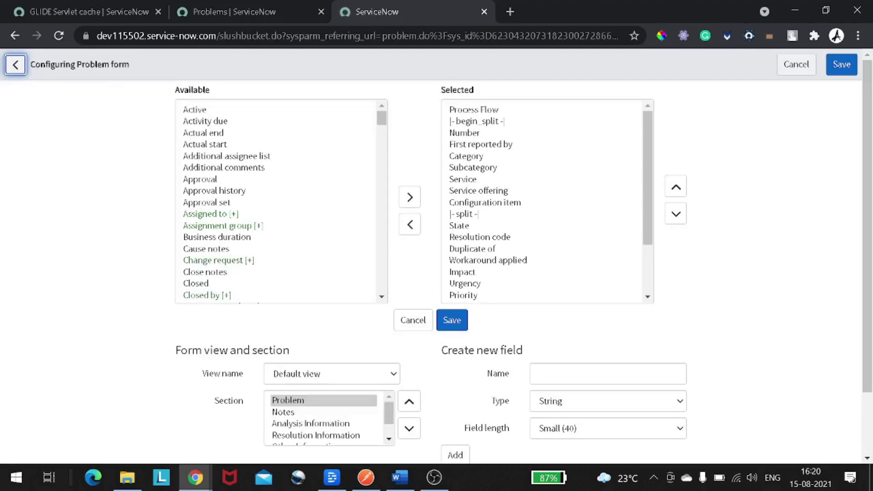
scroll(281, 201, "down", 2)
scroll(281, 201, "down", 20)
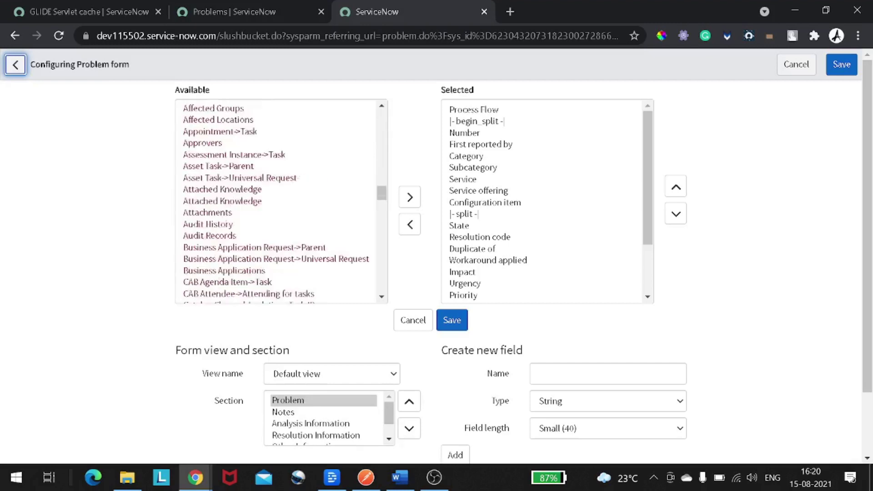
scroll(281, 201, "up", 5)
scroll(281, 201, "up", 6)
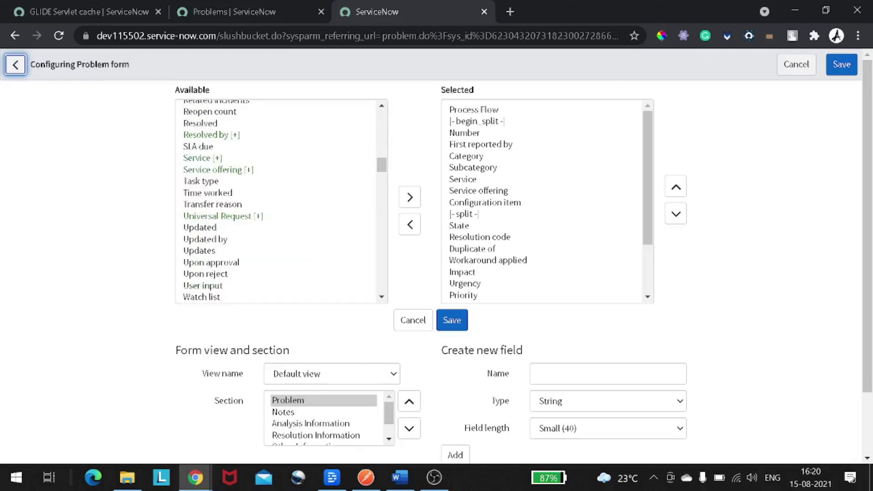
key("ctrl+f")
type("sys")
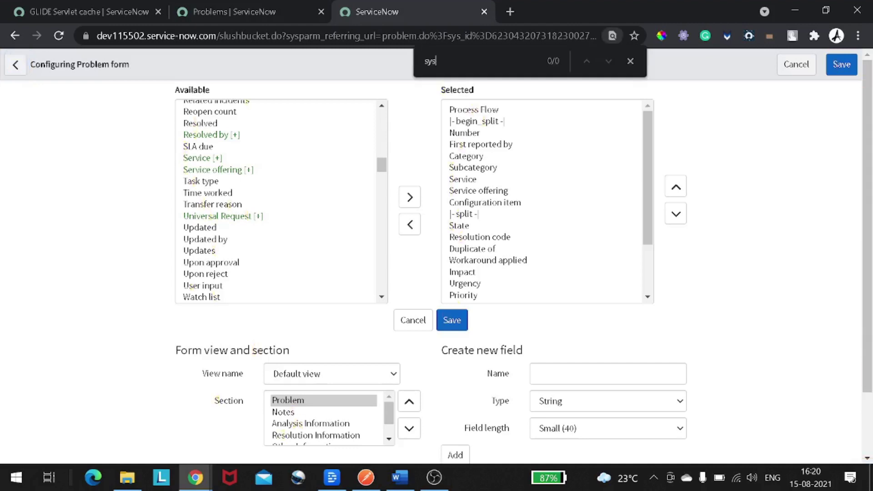
key("BackSpace")
key("BackSpace")
key("BackSpace")
left_click(796, 64)
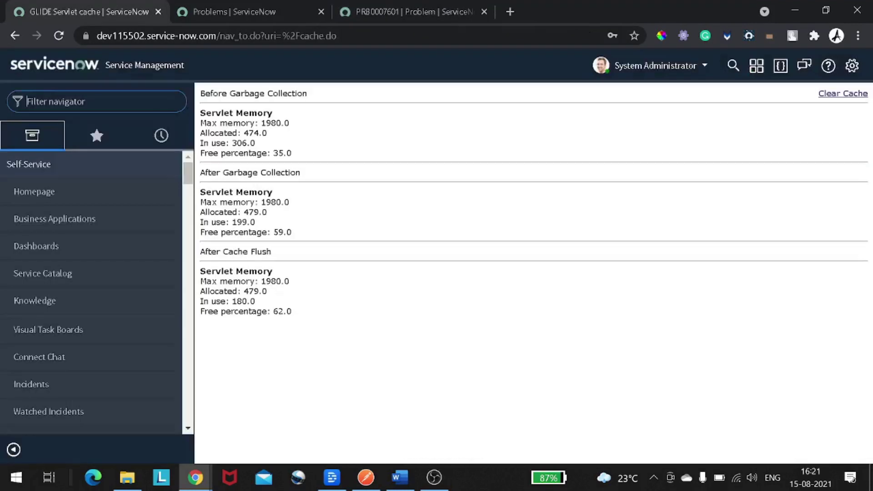
Step: Open System UI > Views and filter the Title column to 'default'
type("sys")
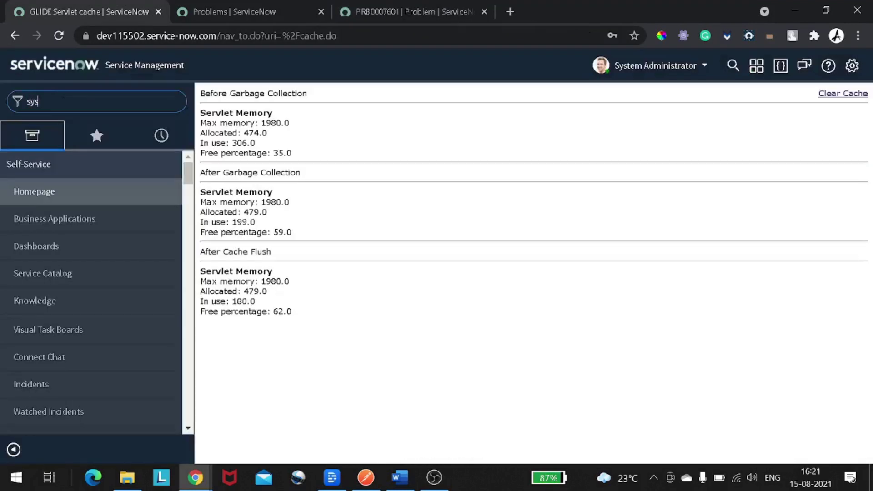
type("tem ui")
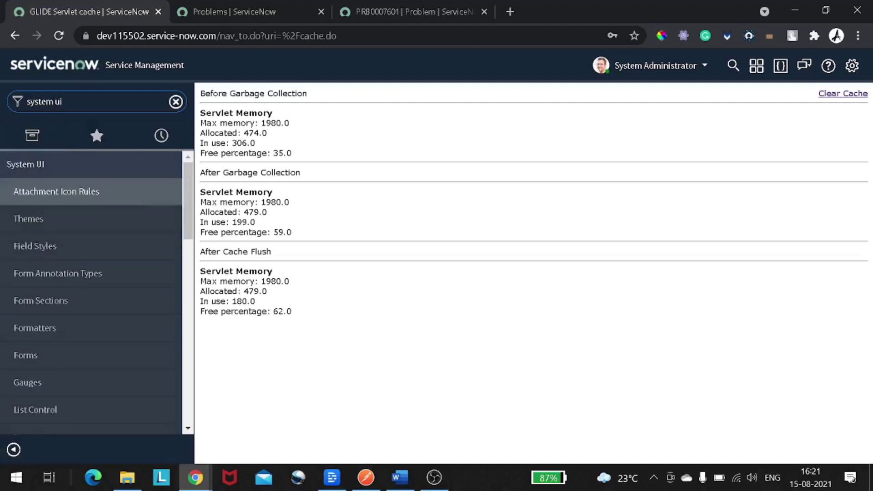
scroll(91, 246, "down", 7)
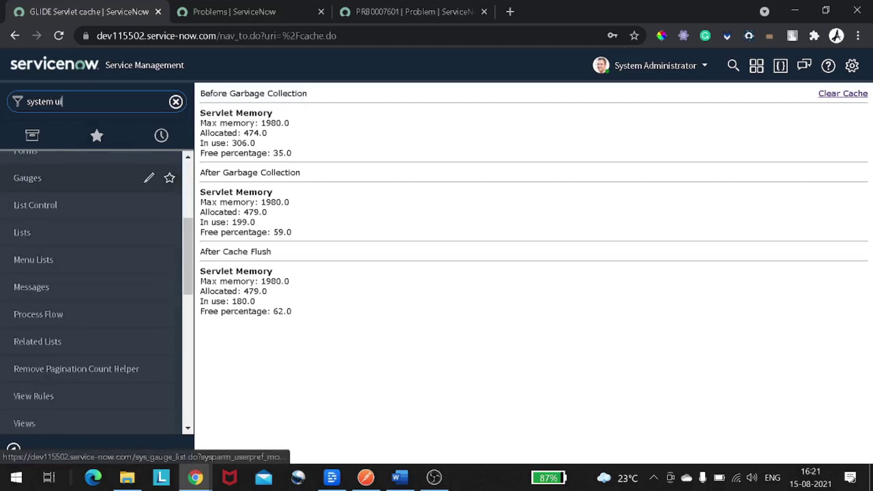
left_click(69, 355)
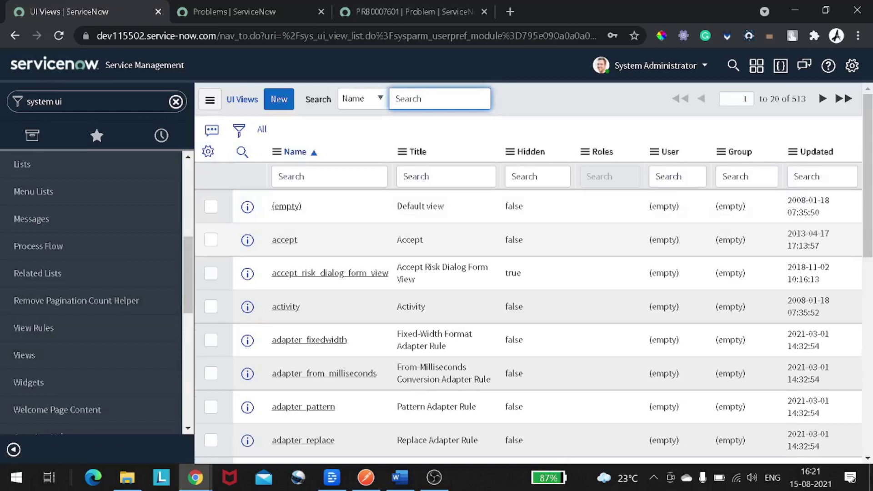
left_click(445, 177)
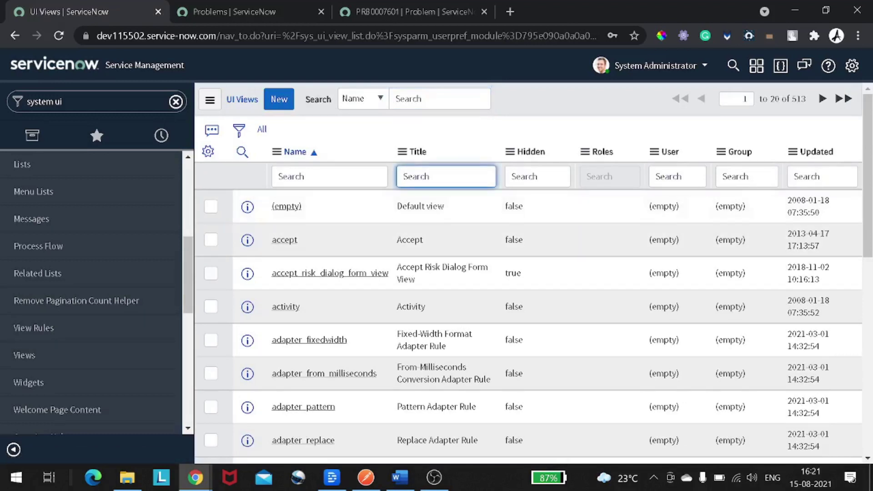
type("default")
key("Return")
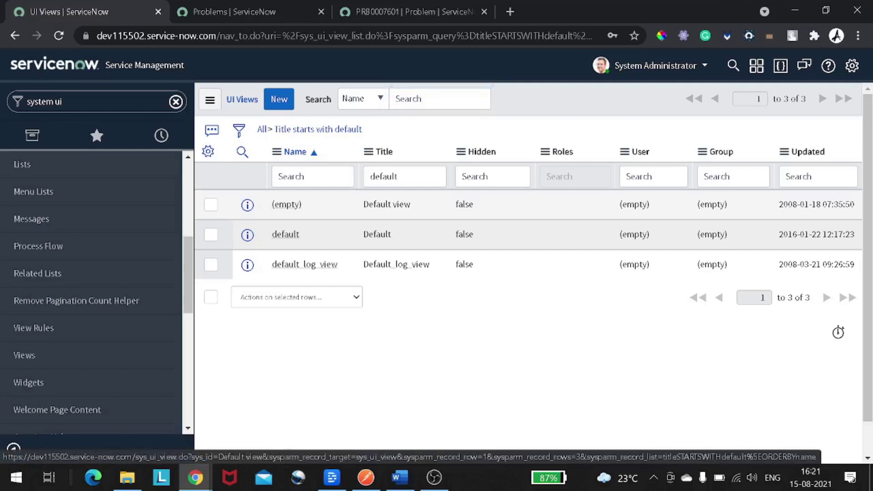
Step: Open the Default view and filter its Form Sections to the 'problem' table
left_click(286, 204)
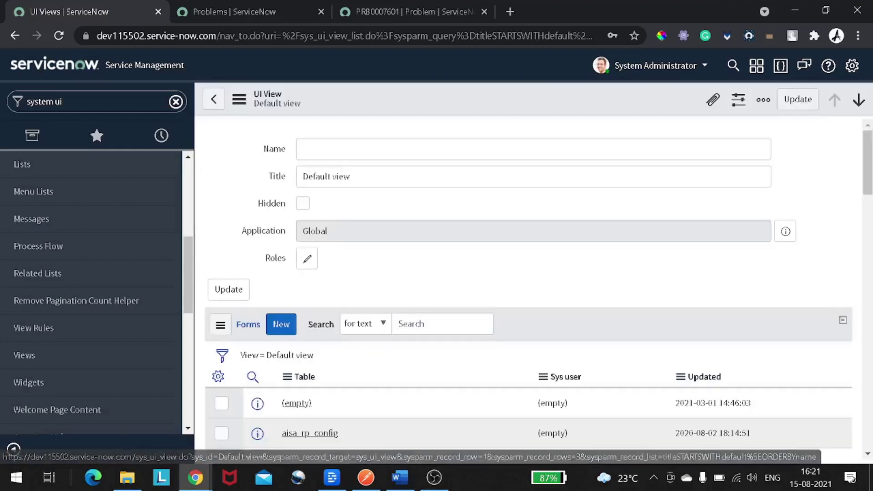
scroll(528, 282, "down", 4)
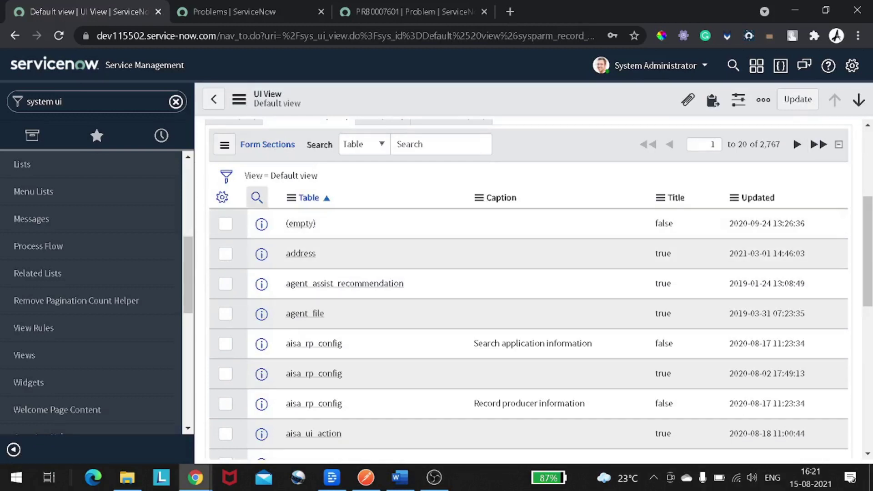
left_click(257, 197)
left_click(319, 222)
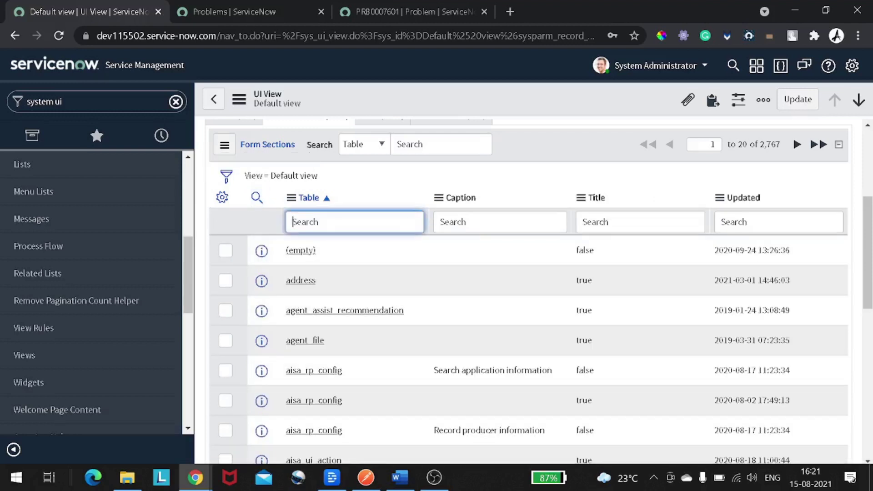
type("problem")
key("Return")
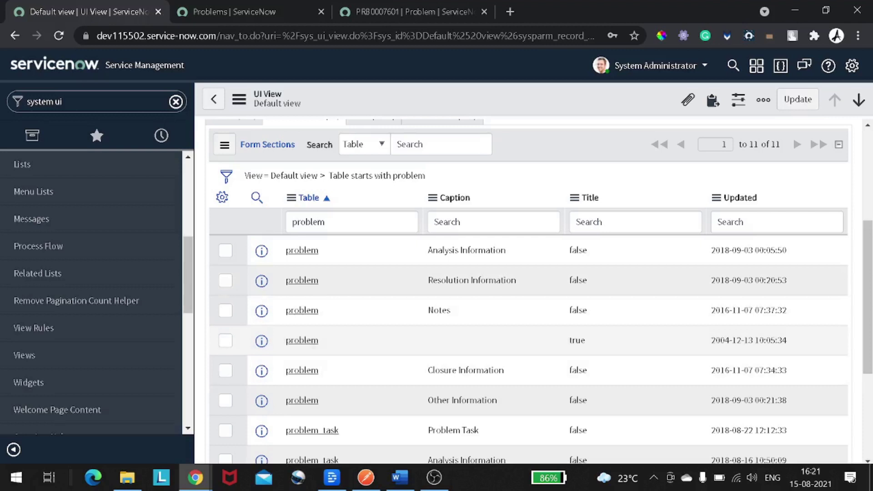
scroll(527, 291, "down", 2)
scroll(527, 291, "up", 1)
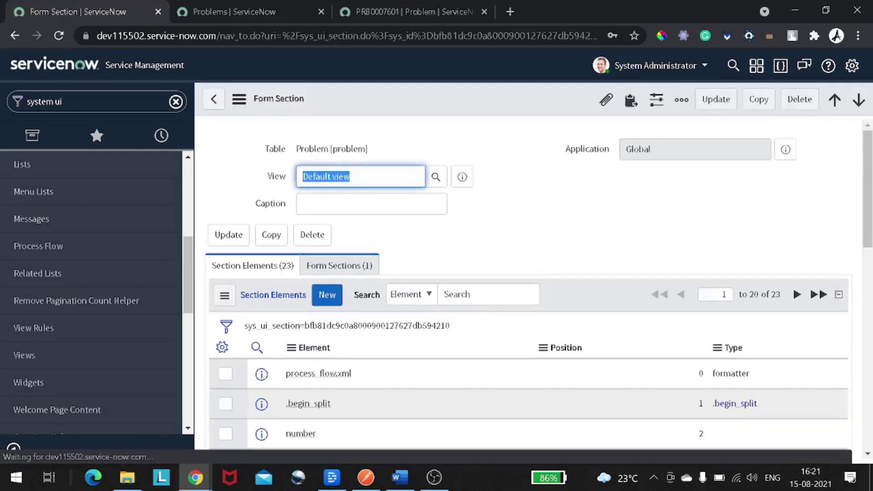
Step: Scroll to the Section Elements related list and start a new section element
scroll(527, 282, "down", 3)
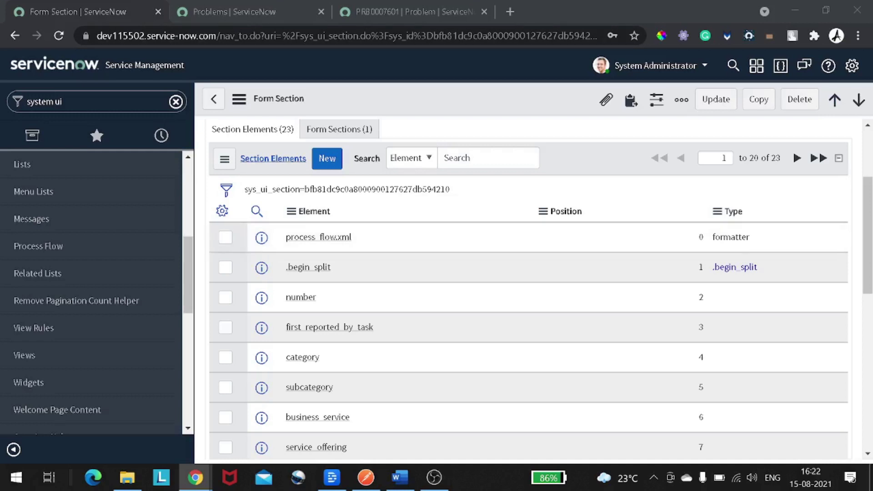
left_click(327, 159)
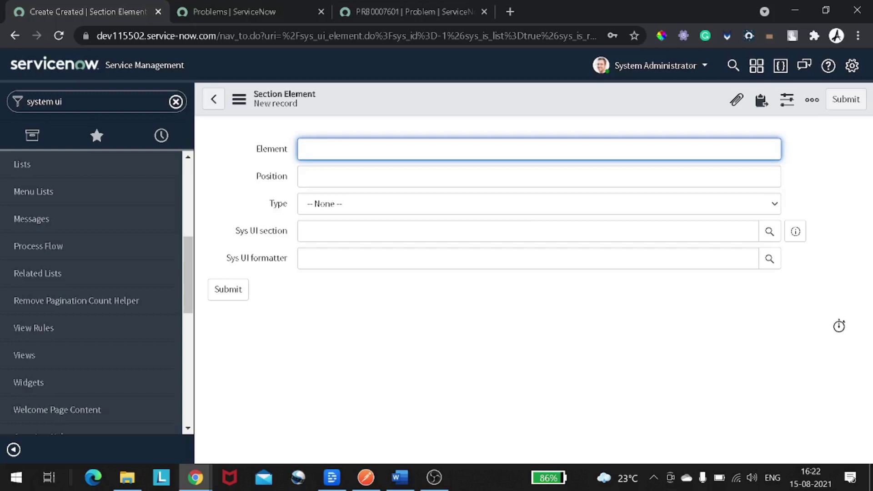
Step: Submit a sys_id section element of type 'element' to the Problem default form section
type("sys_id")
left_click(538, 203)
left_click(323, 232)
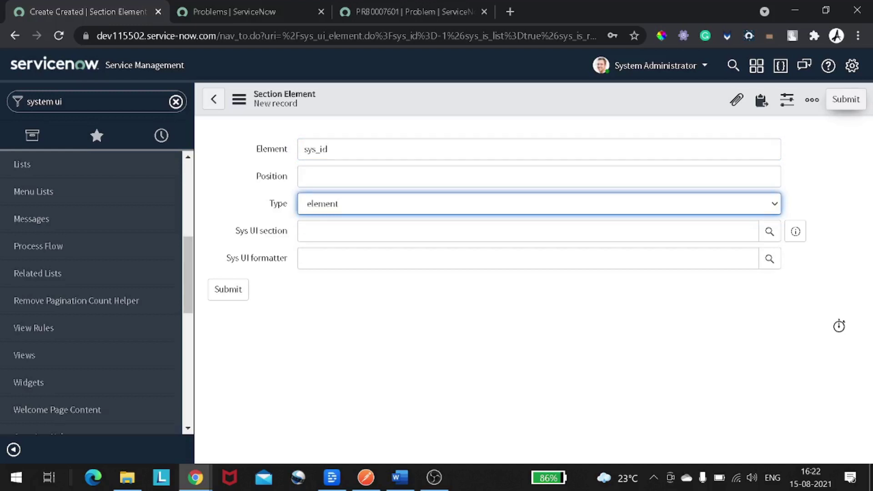
left_click(846, 99)
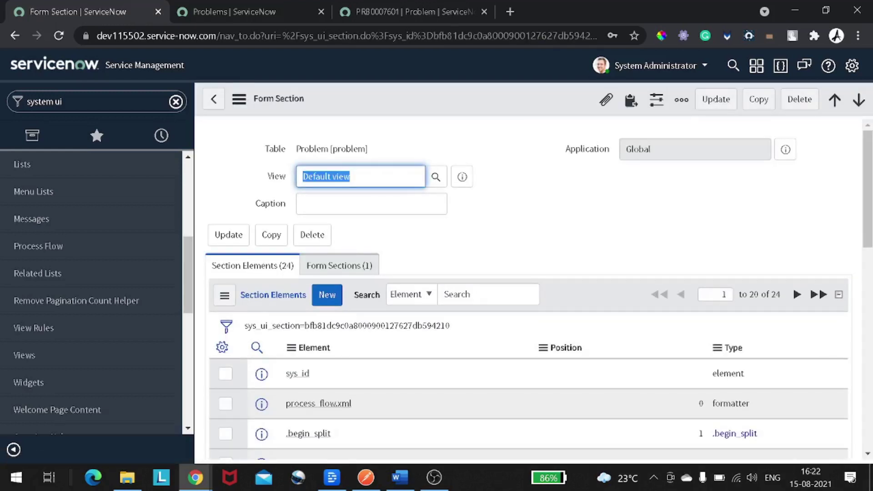
scroll(528, 292, "down", 2)
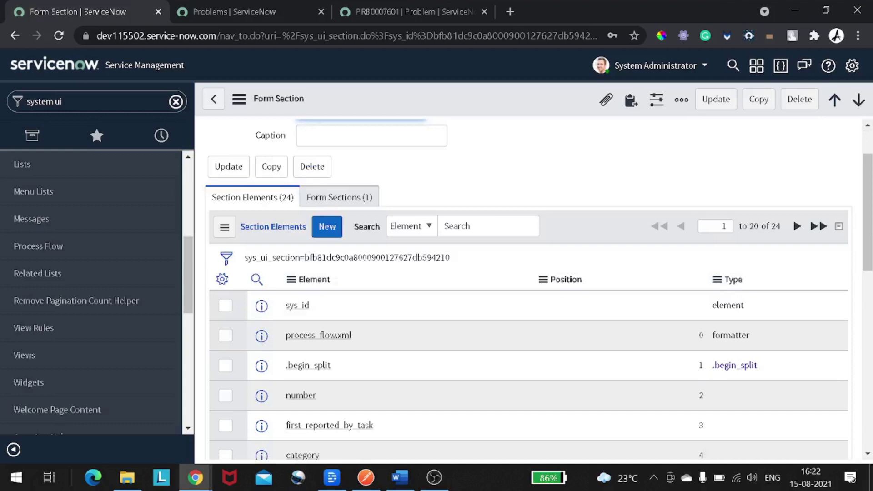
scroll(528, 291, "up", 2)
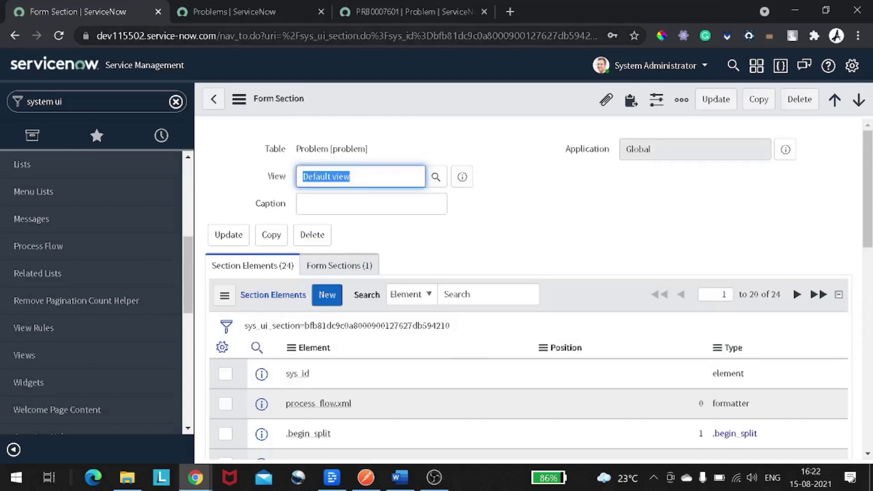
left_click(44, 102)
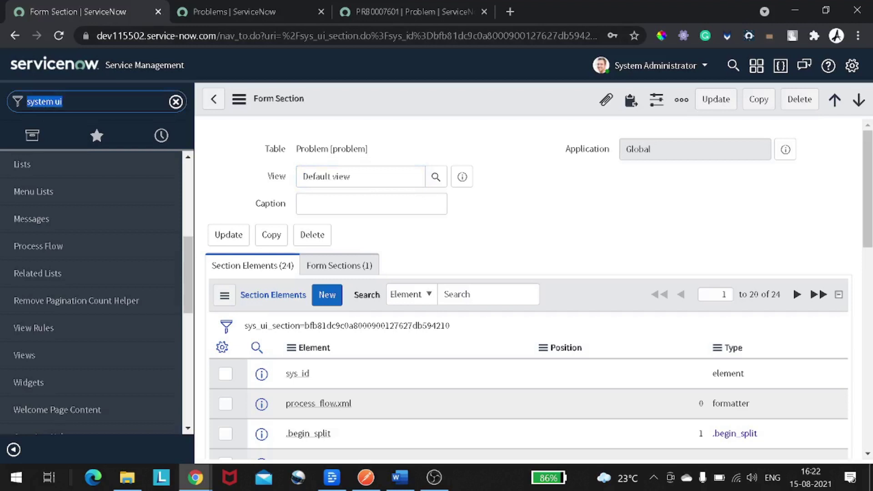
Step: Flush the server cache with cache.do and return to the PRB0007601 problem record
type("cache")
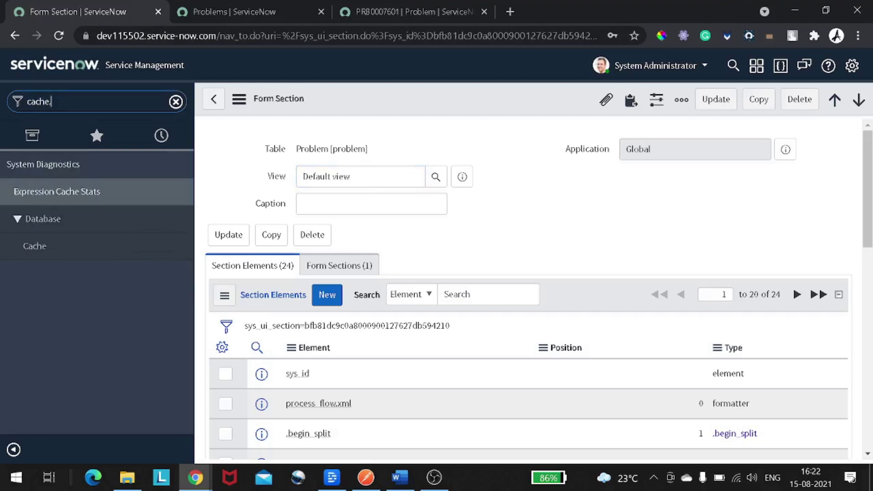
type(".do")
key("Return")
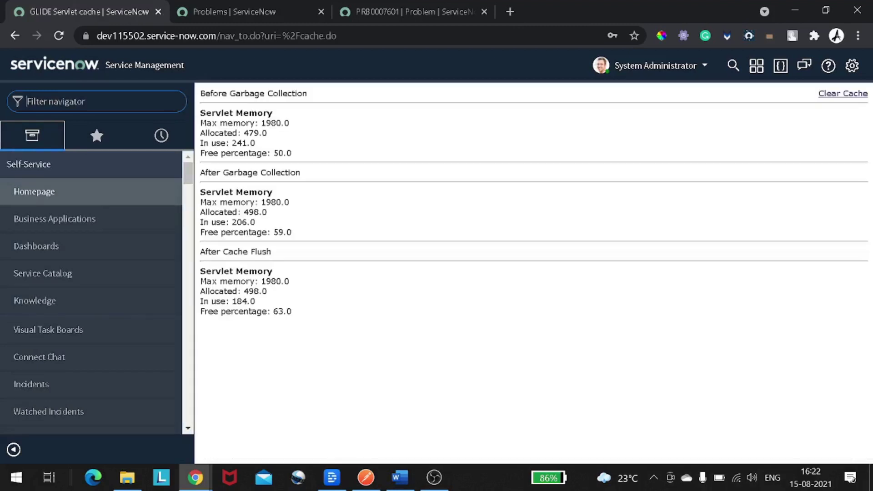
key("ctrl+3")
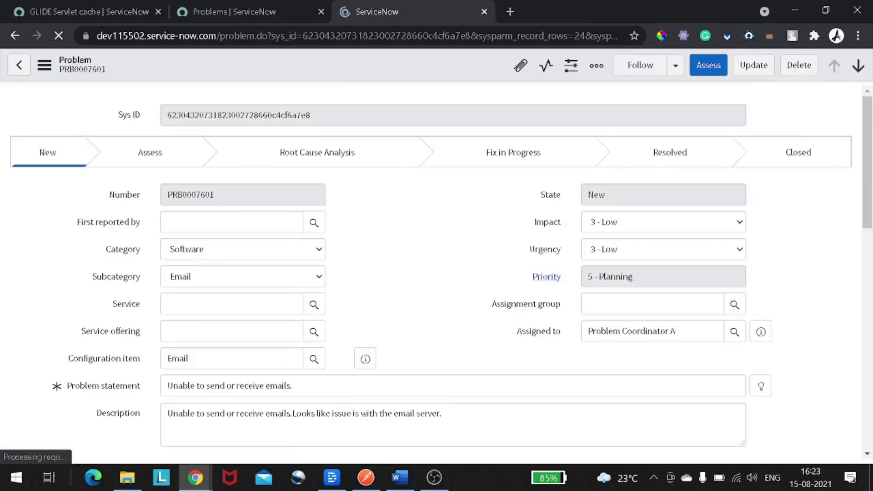
Step: Select the Sys ID value on PRB0007601's form, then return to the Problems list
triple_click(130, 115)
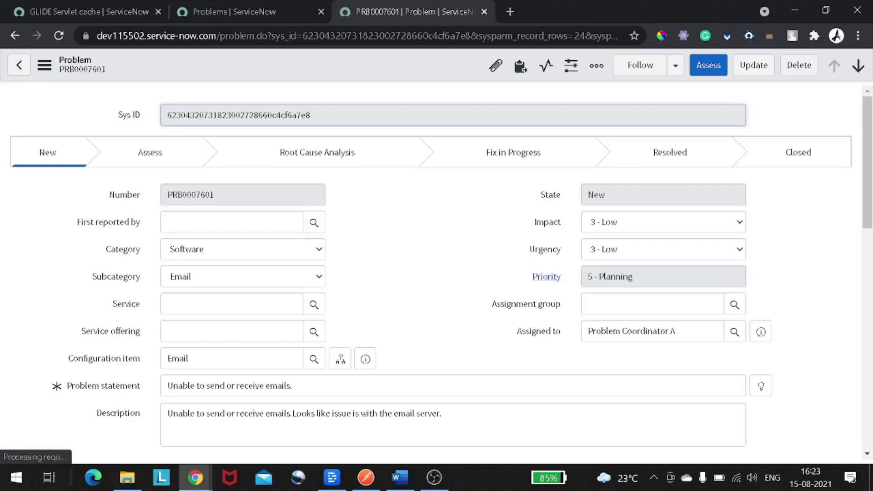
key("ctrl+a")
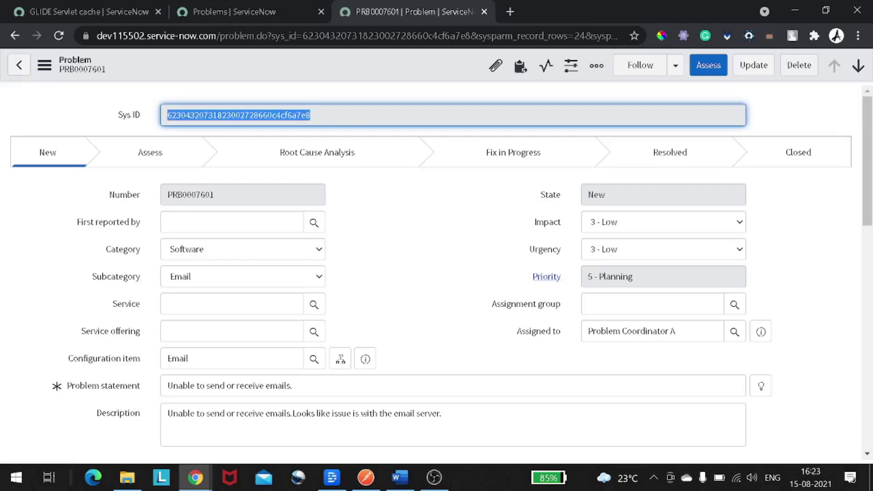
triple_click(129, 115)
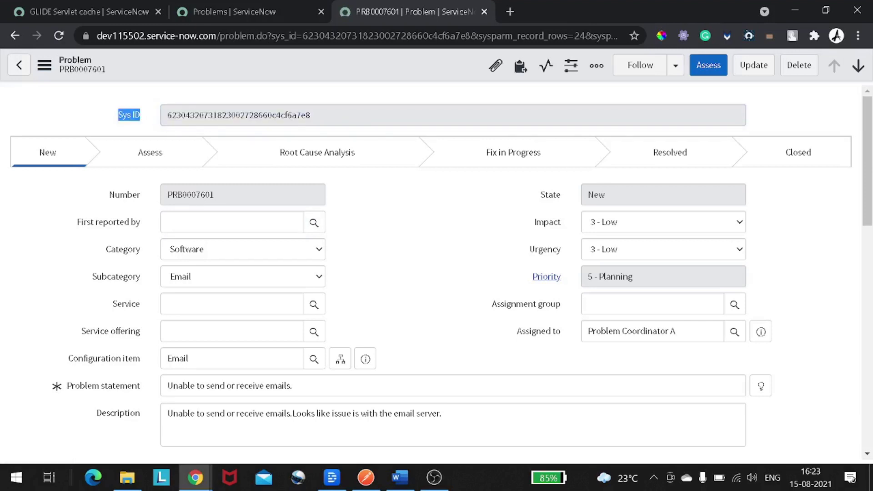
left_click(238, 115)
key("ctrl+a")
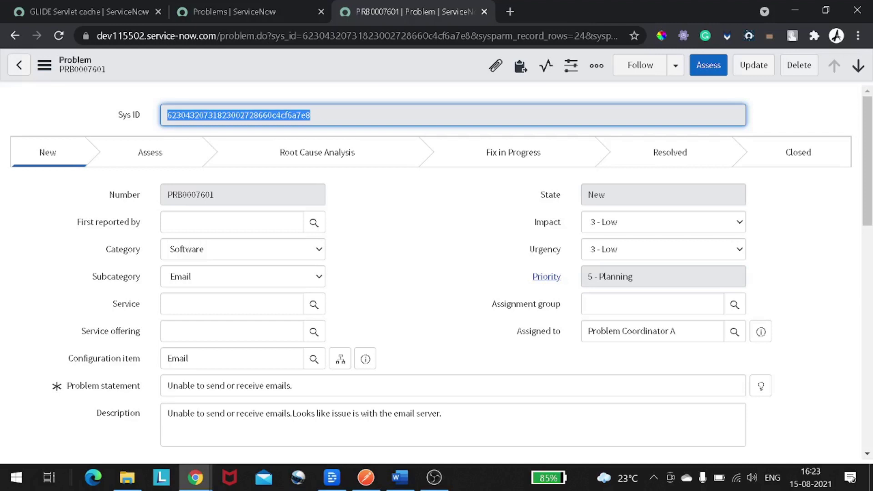
scroll(436, 273, "down", 3)
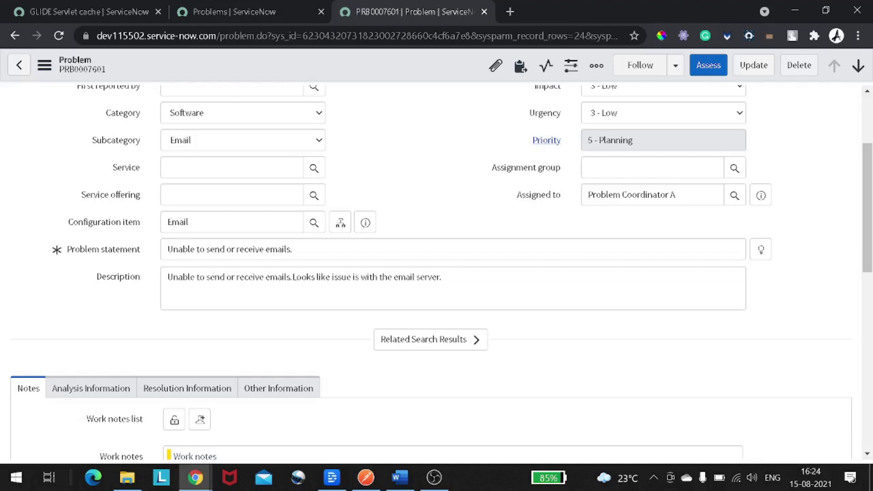
scroll(437, 273, "down", 2)
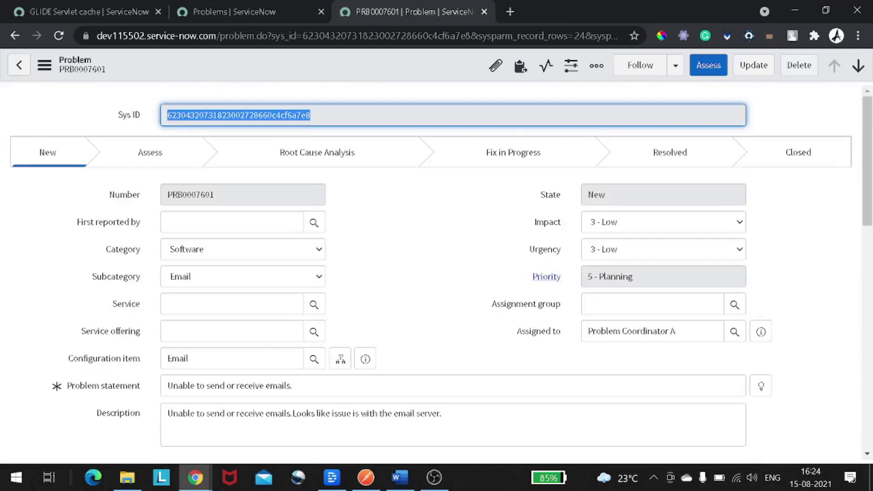
key("ctrl+shift+Tab")
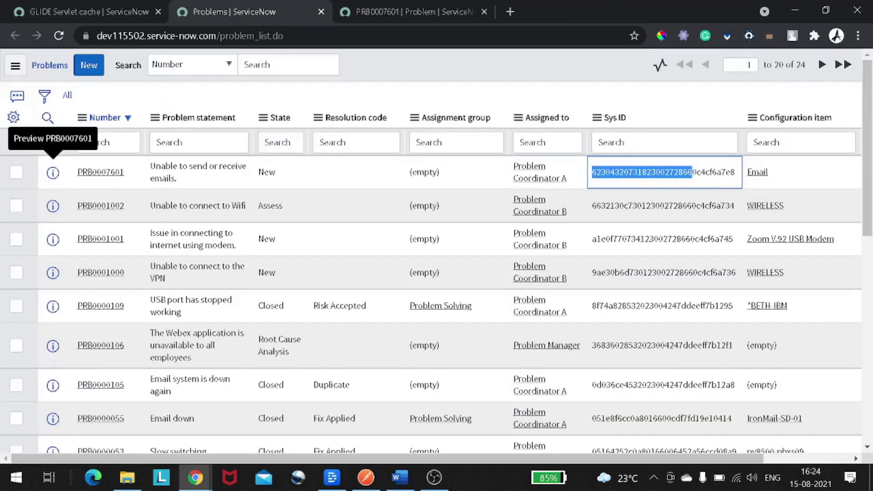
Step: Export the Problems list as CSV and open the downloaded problem.csv
right_click(212, 117)
mouse_move(273, 264)
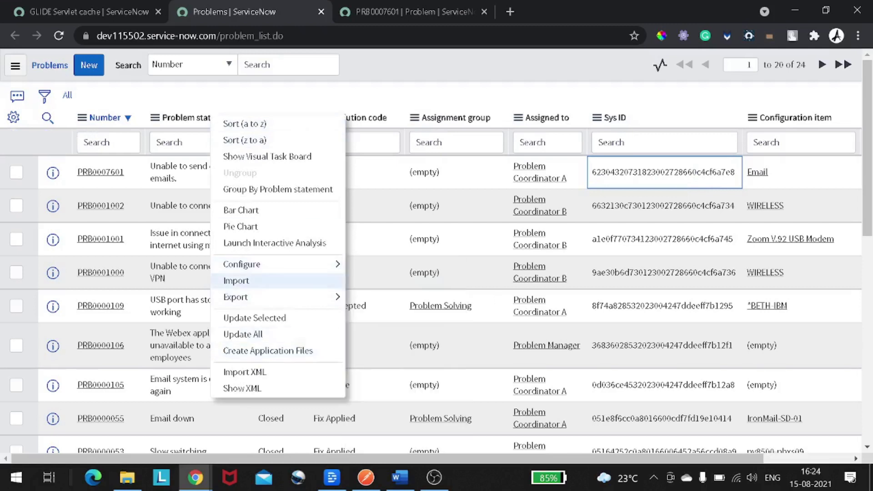
mouse_move(273, 297)
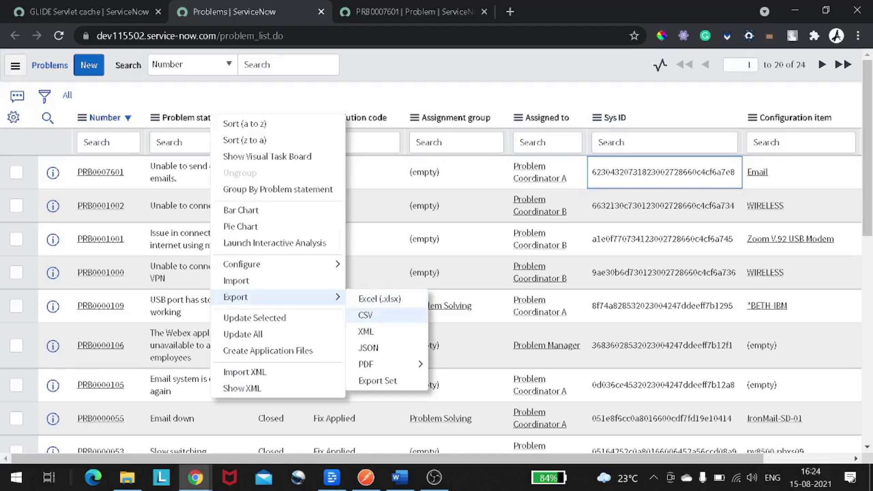
left_click(365, 315)
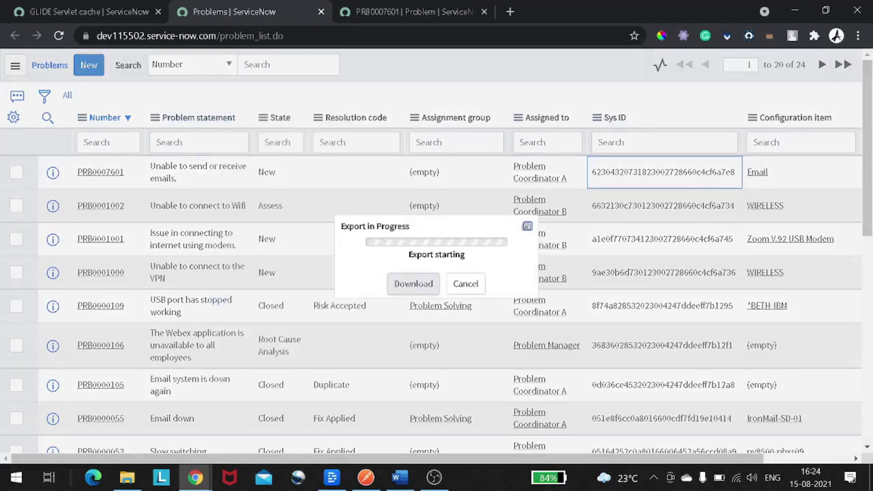
left_click(414, 280)
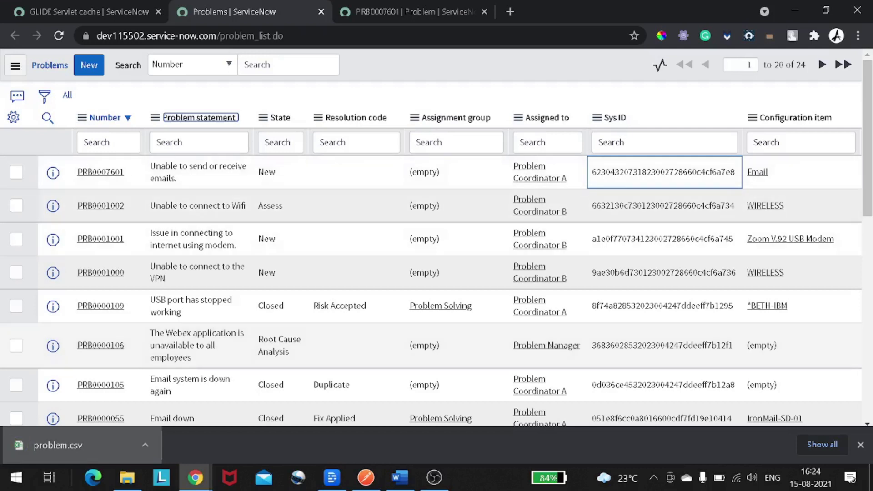
left_click(57, 445)
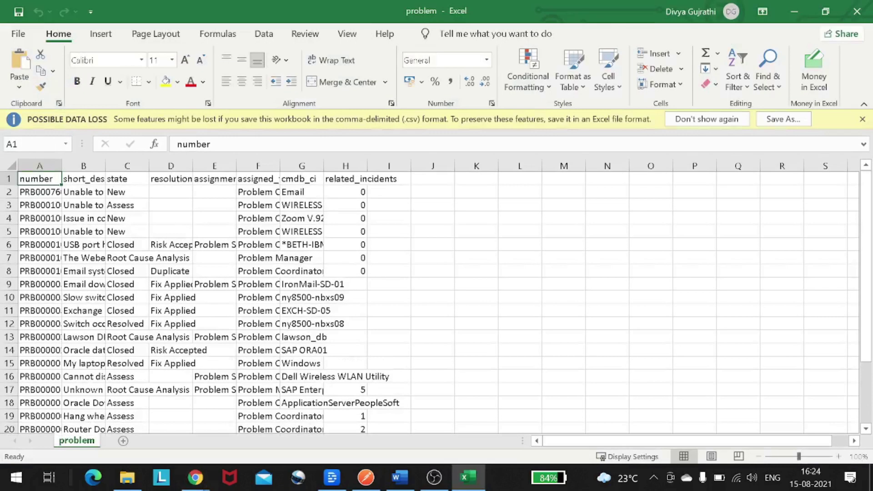
Step: Widen columns B, E, F and H in the problem sheet, then minimize Excel
left_click_drag(105, 165, 149, 165)
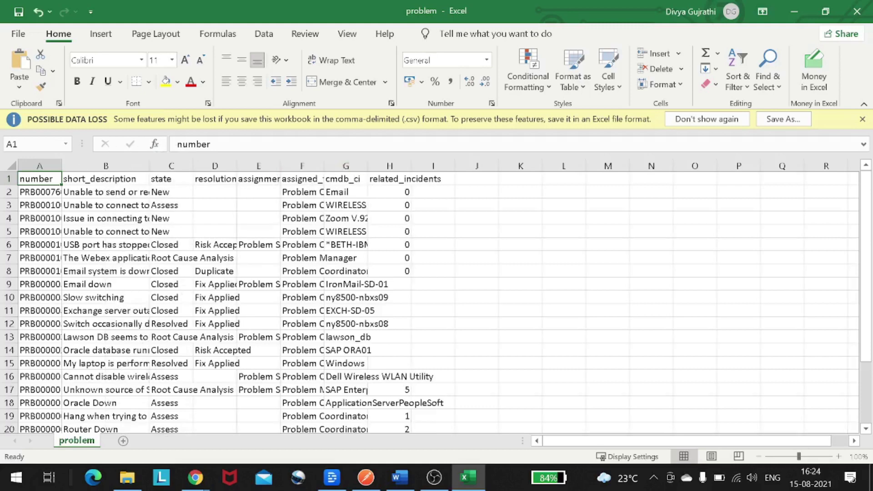
left_click_drag(280, 166, 291, 166)
double_click(334, 165)
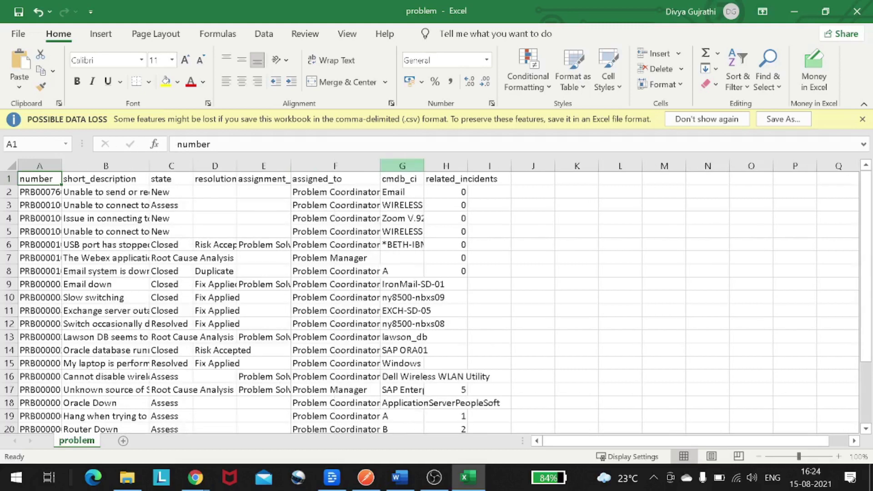
left_click_drag(468, 166, 527, 165)
left_click(527, 165)
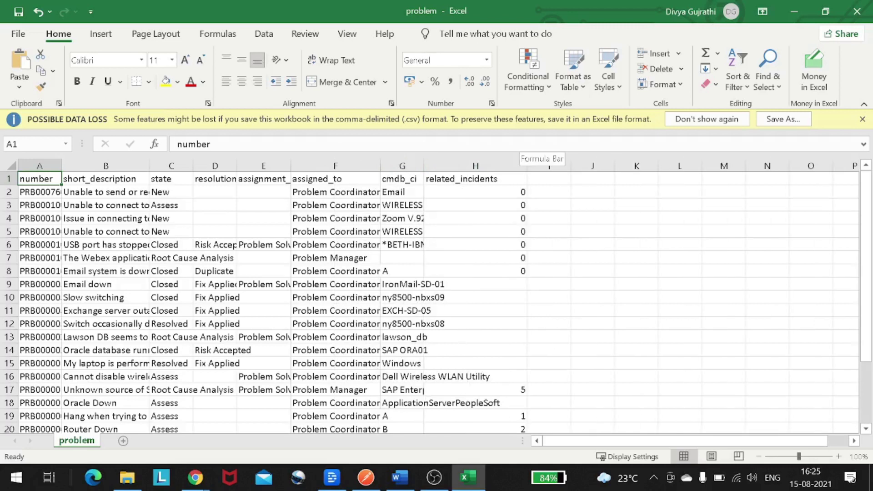
left_click_drag(527, 165, 553, 165)
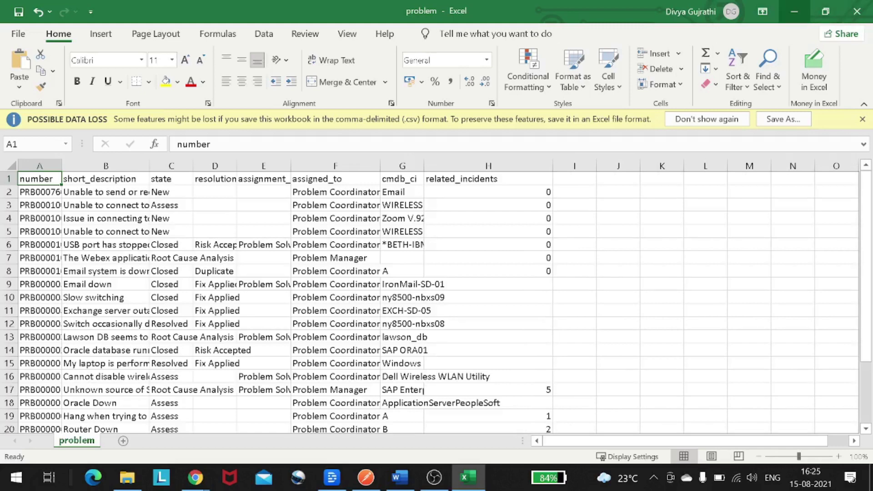
left_click(794, 11)
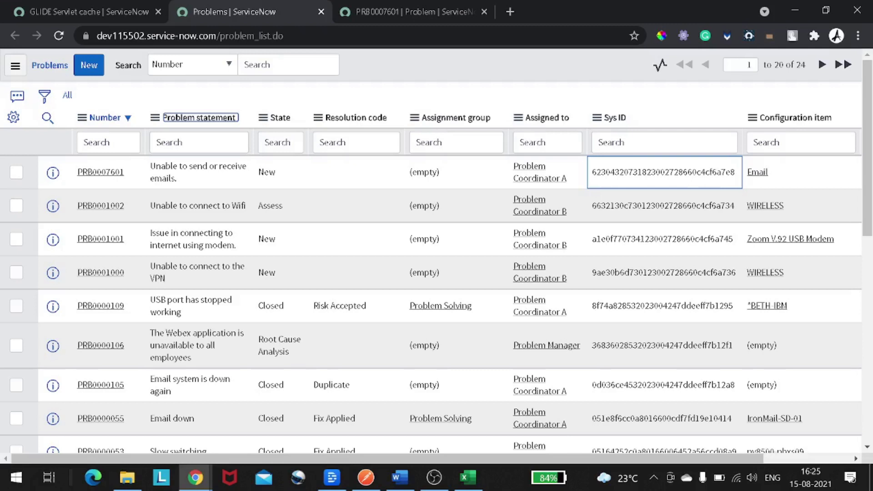
Step: Request problem_list.do with &CSV&sysparm_default_export_fields=all appended to the address
key("ctrl+l")
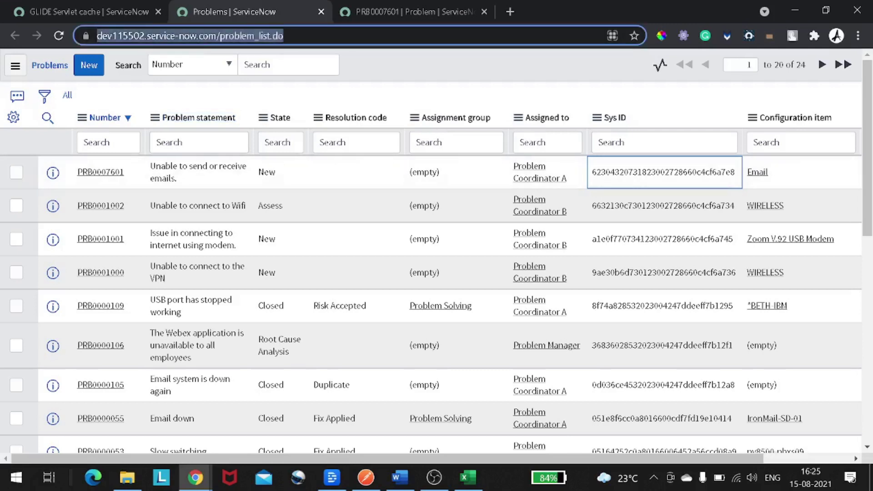
key("Escape")
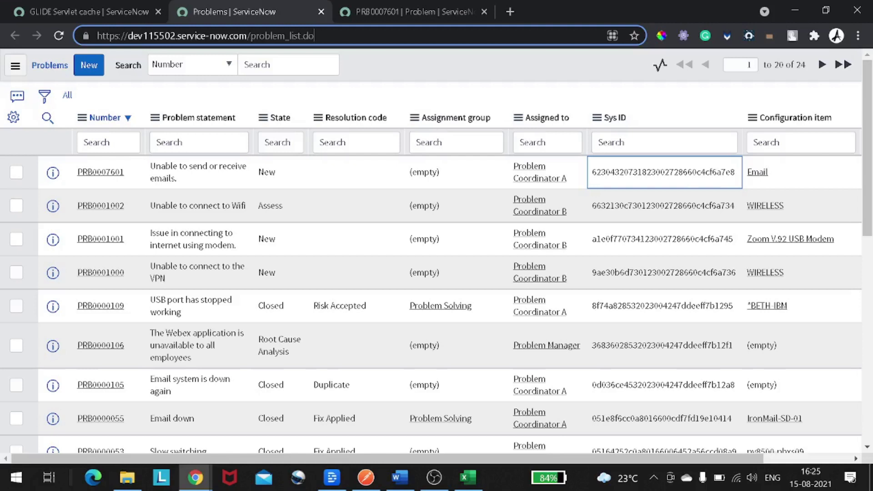
type("&CSV")
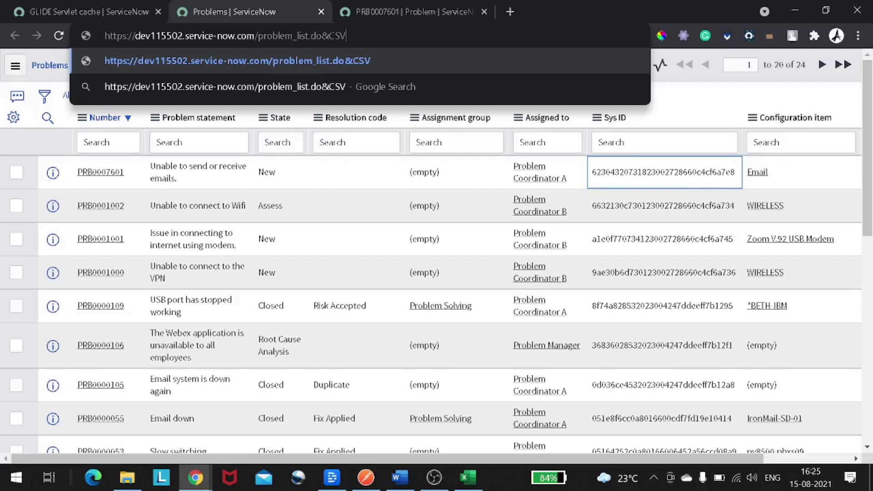
type("&")
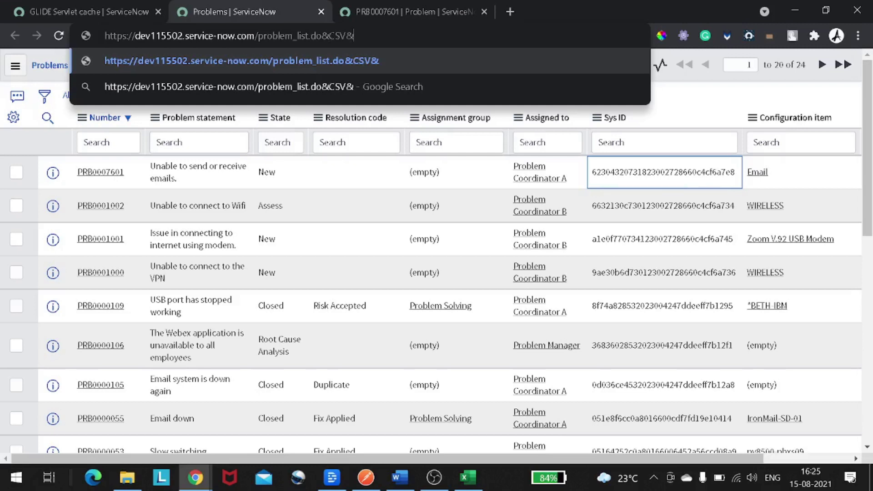
type("sys")
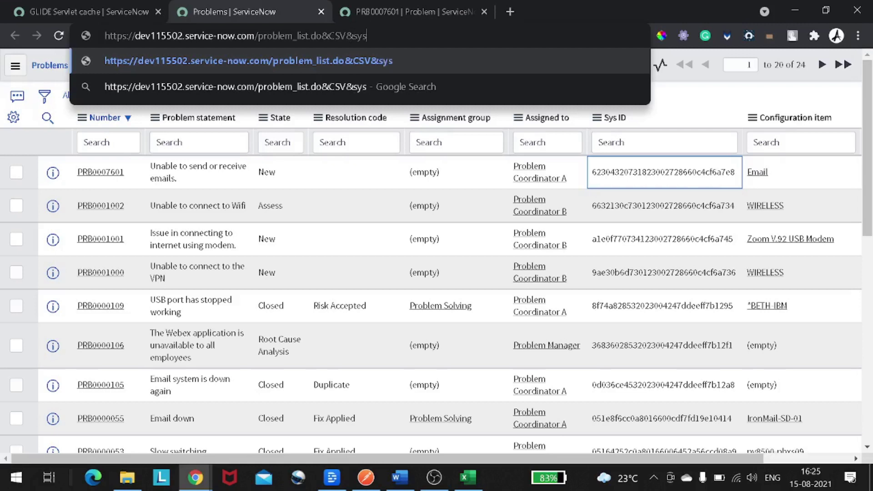
type("parm")
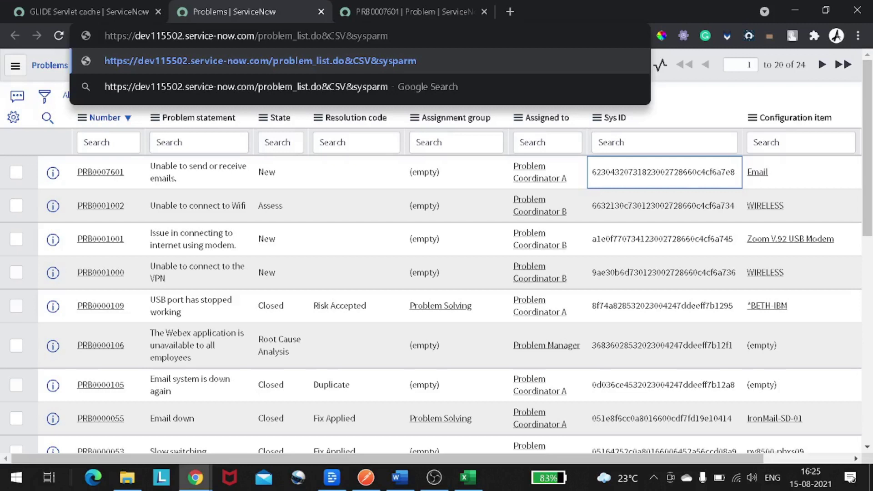
type("_defaul")
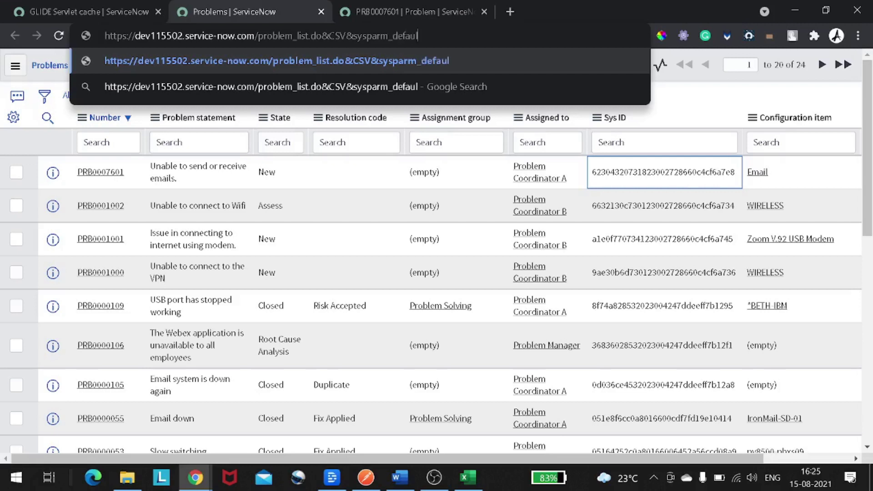
type("t_")
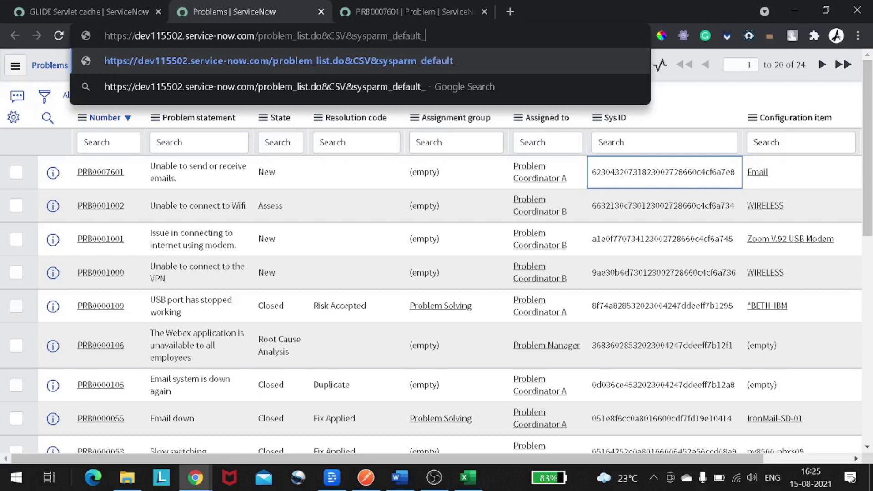
type("expo")
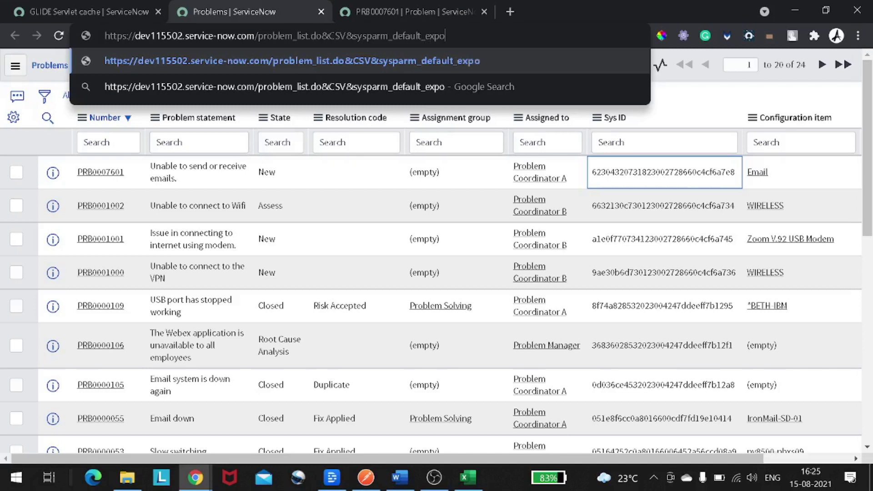
type("rt_")
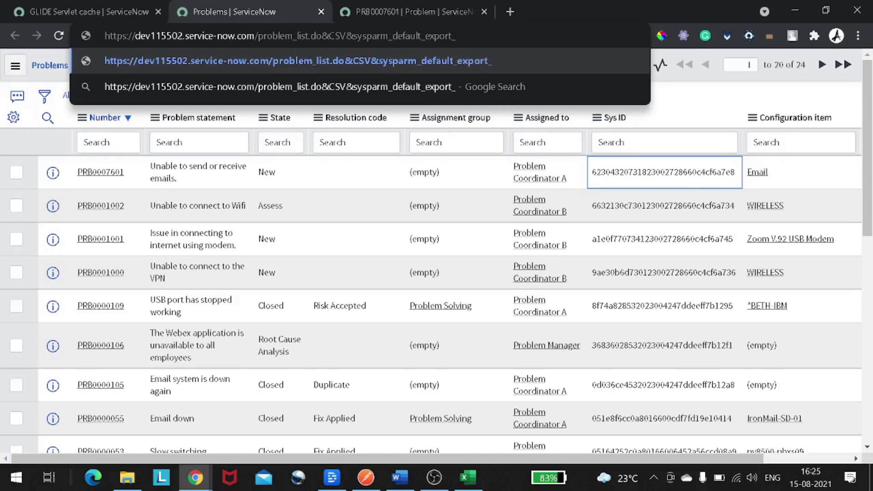
type("fields")
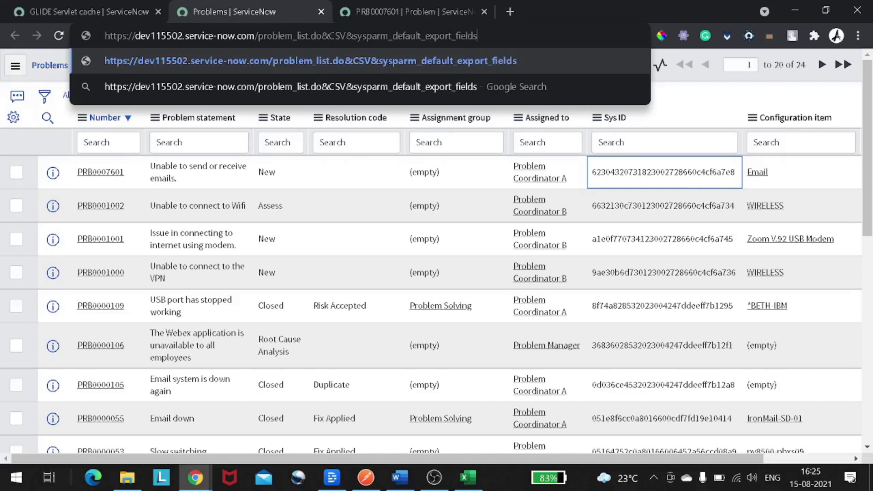
type("=all")
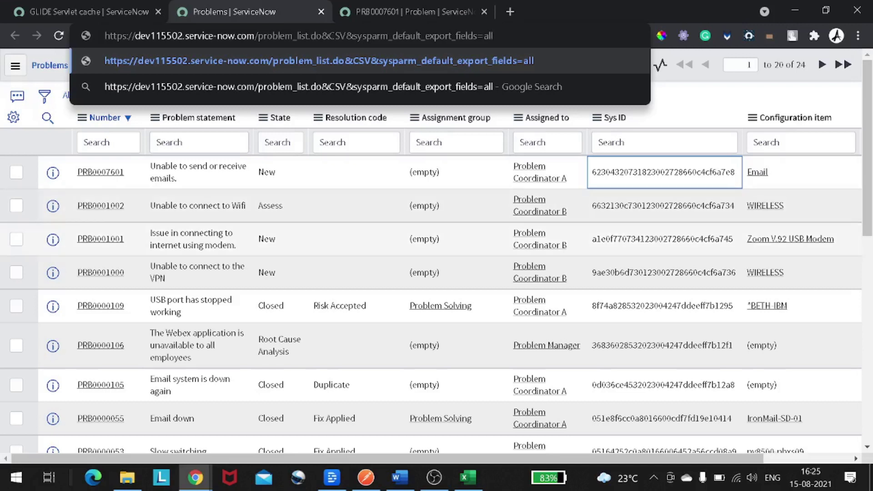
key("Return")
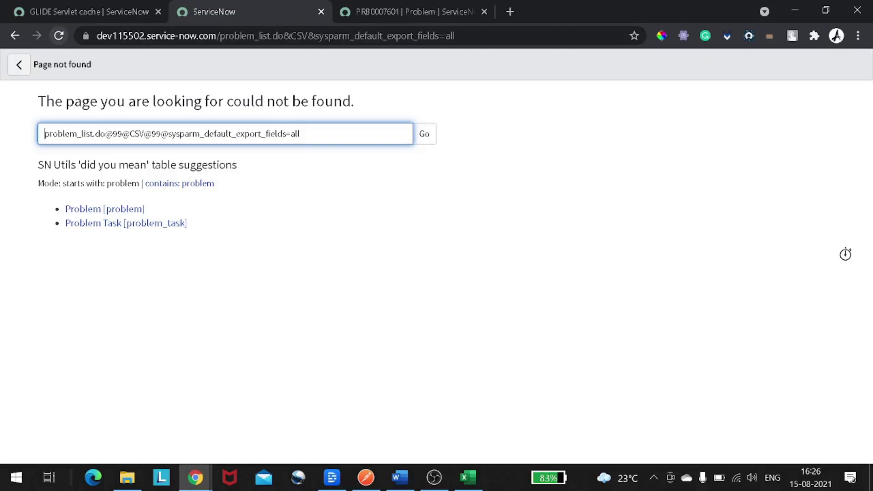
Step: Go back and load problem_list.do?sysparm_query=active&CSV&sysparm_default_export_fields=all to download the CSV
key("alt+Left")
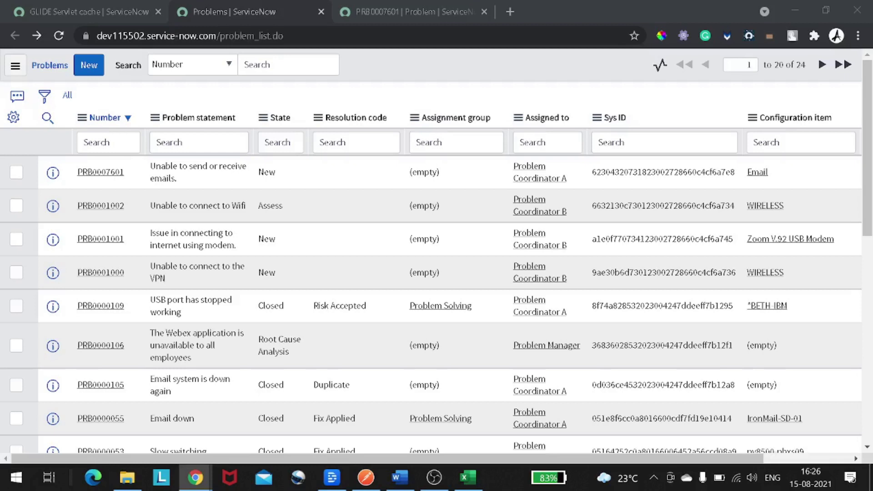
left_click(190, 35)
key("End")
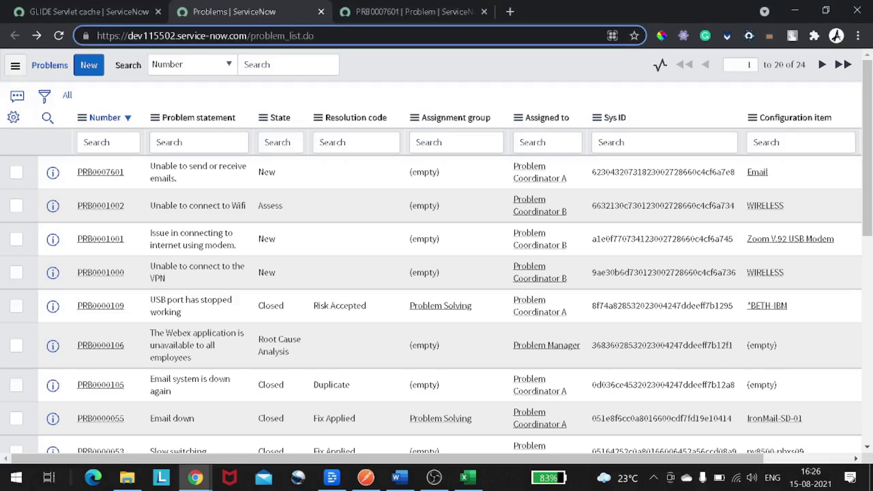
type("?")
type("sysparm_query=active&CSV&sysparm_default_export_fields=all")
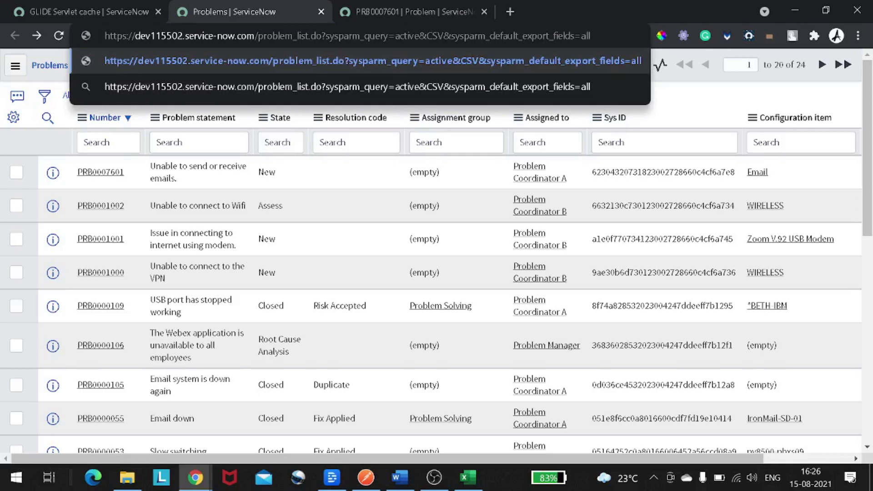
key("Return")
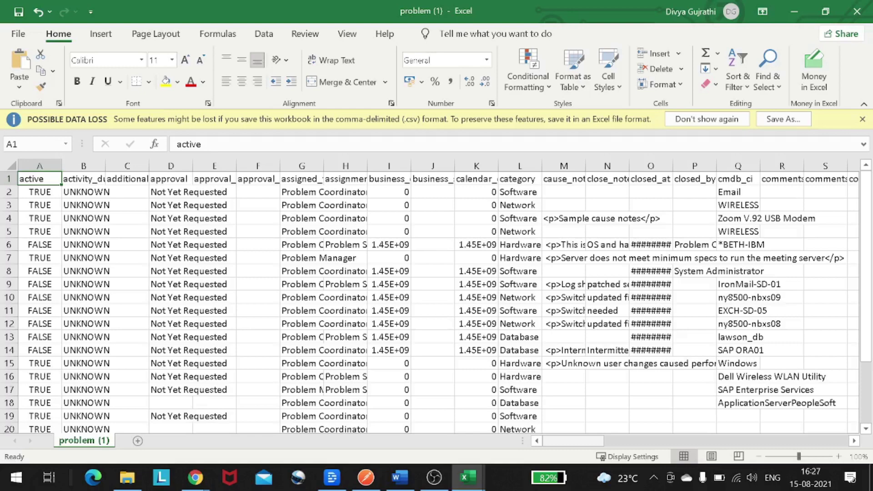
Step: Search the exported sheet for sys_id, finding it in column BV
scroll(436, 296, "right", 5)
scroll(437, 296, "right", 10)
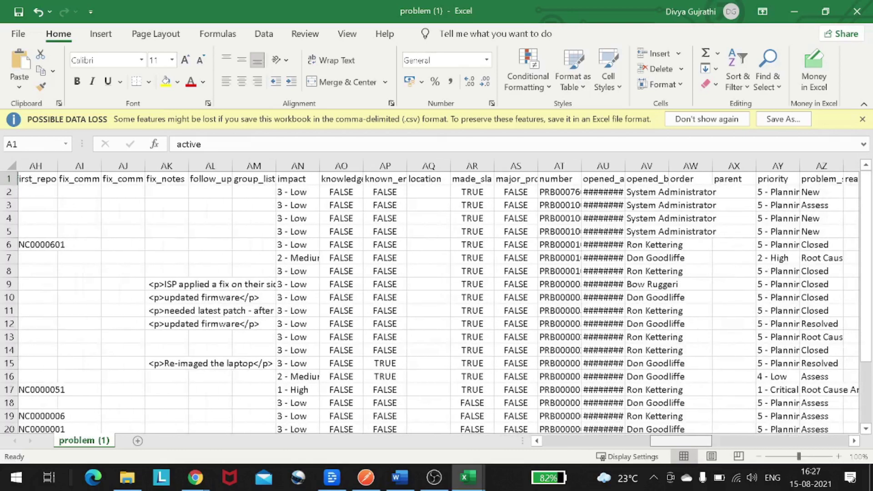
scroll(436, 295, "left", 1)
left_click(476, 284)
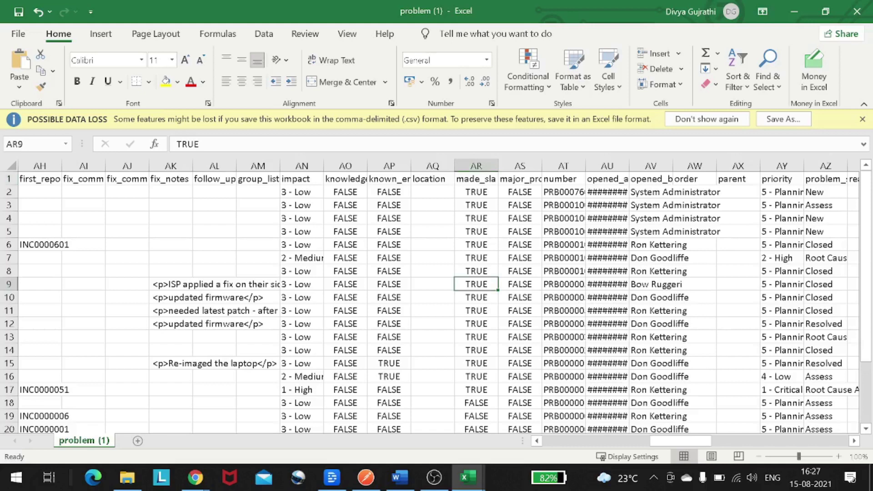
key("ctrl+f")
type("s")
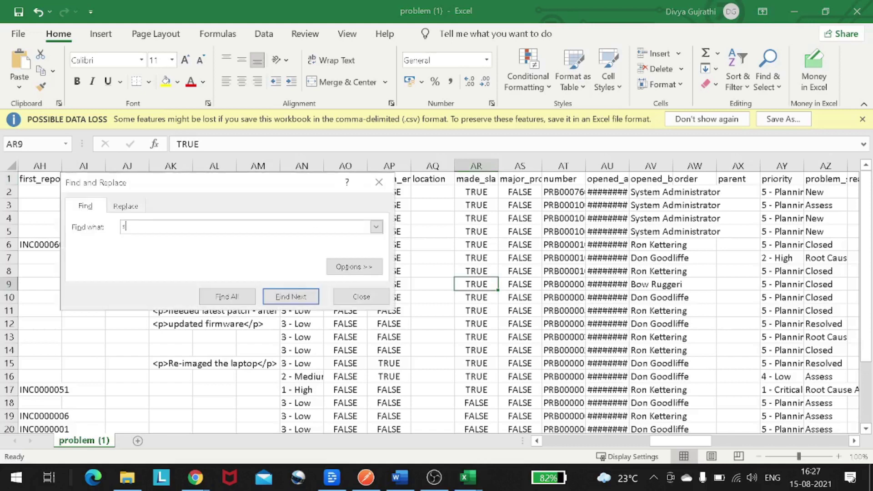
type("ys_id")
key("Return")
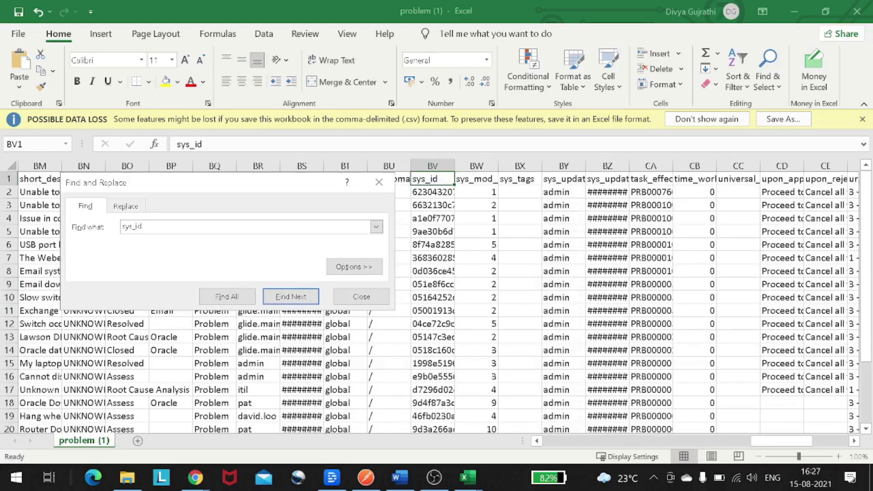
left_click(379, 181)
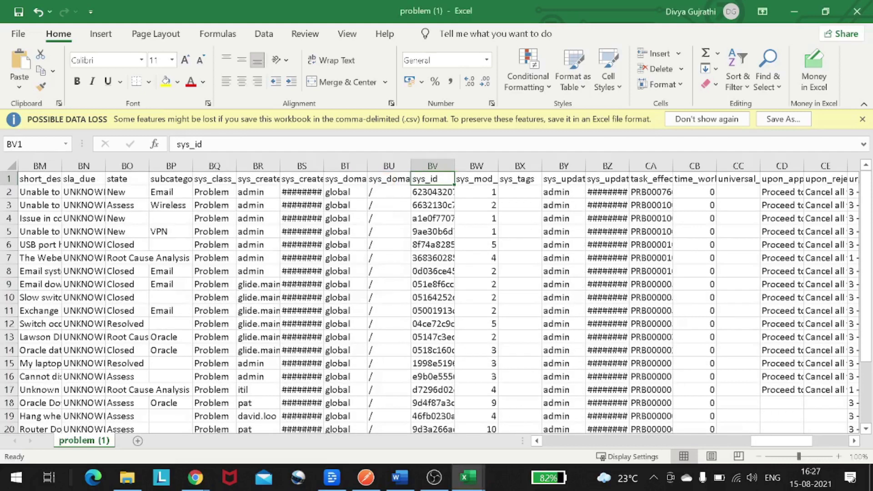